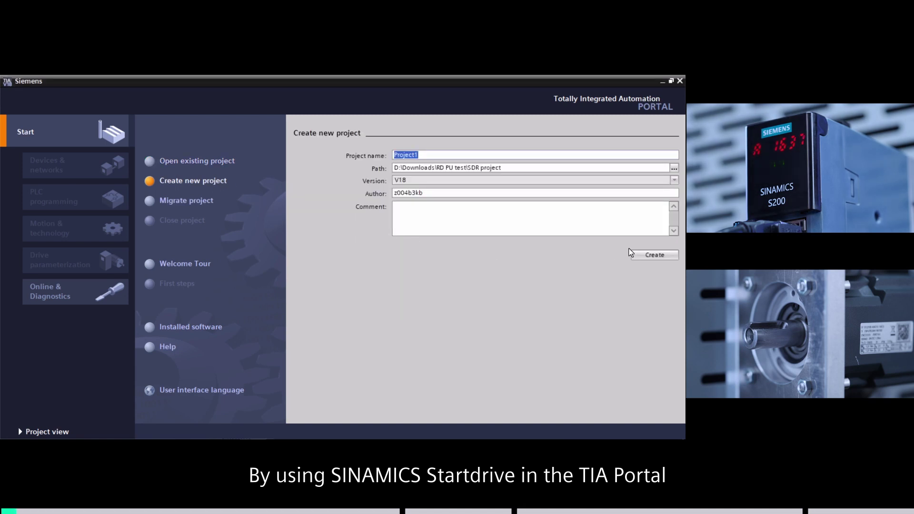
- Create Project1 and add a SINAMICS S200 PN 1AC 200-240 V, 0.4 kW drive
left_click(662, 257)
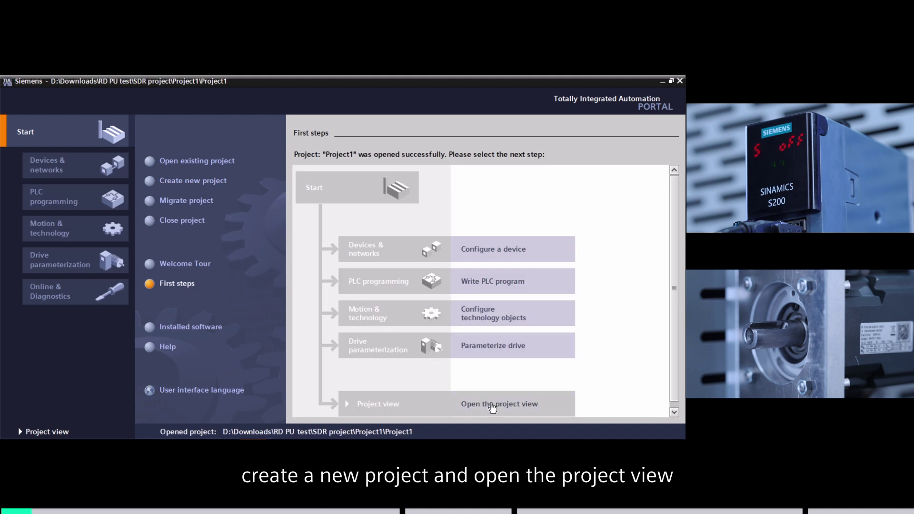
left_click(493, 408)
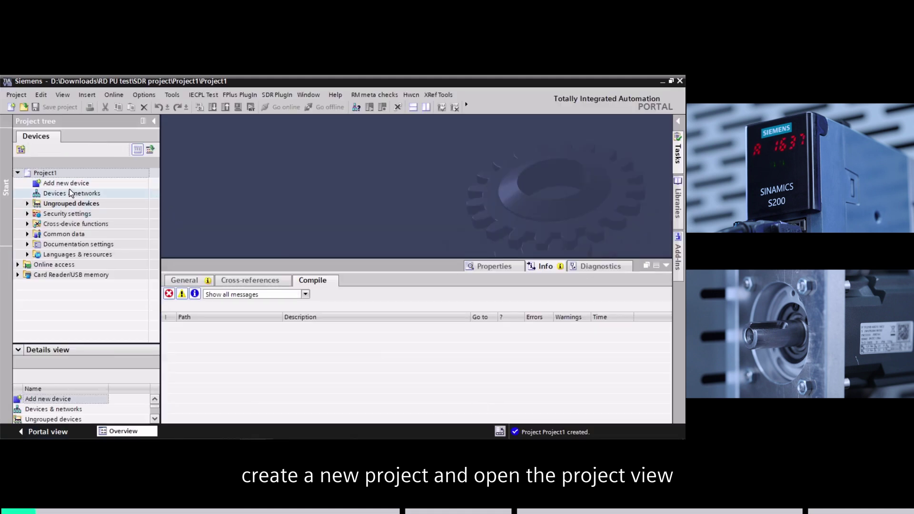
double_click(66, 183)
double_click(283, 167)
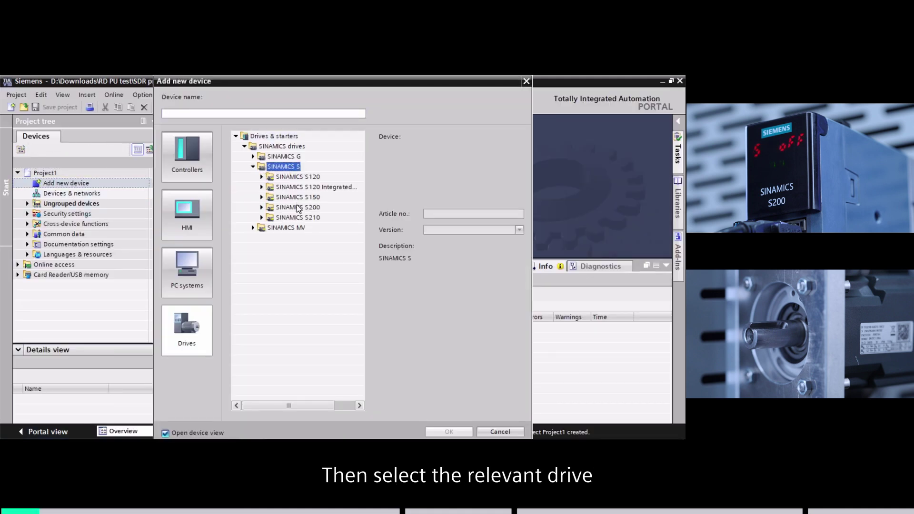
double_click(298, 207)
double_click(296, 228)
double_click(317, 258)
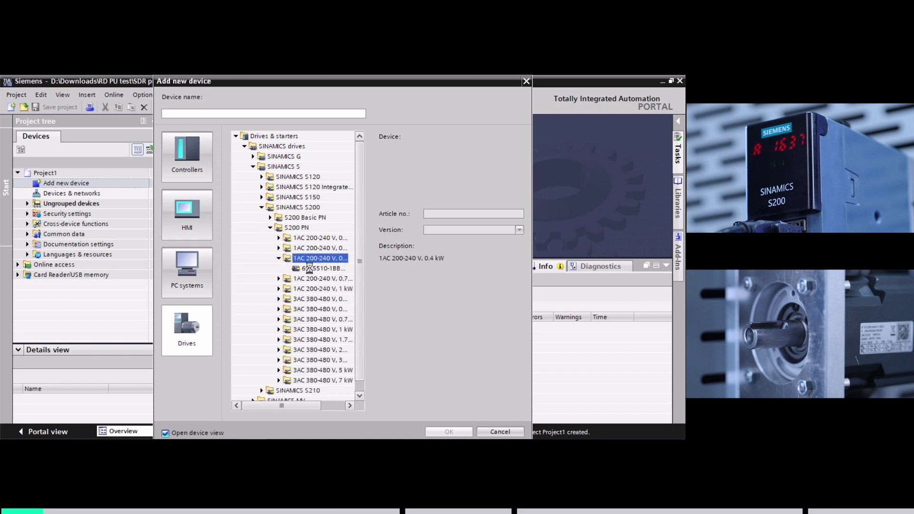
double_click(310, 268)
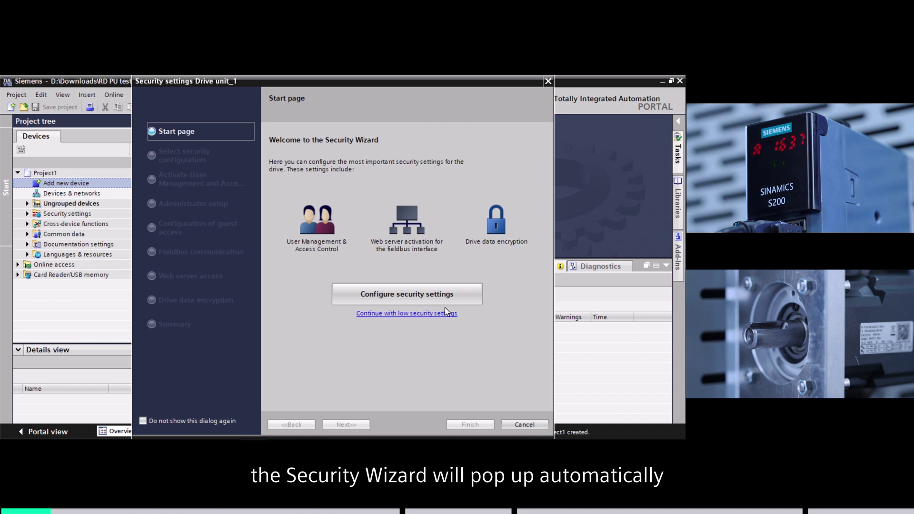
- Start a fresh default security configuration with UMAC enabled
left_click(432, 295)
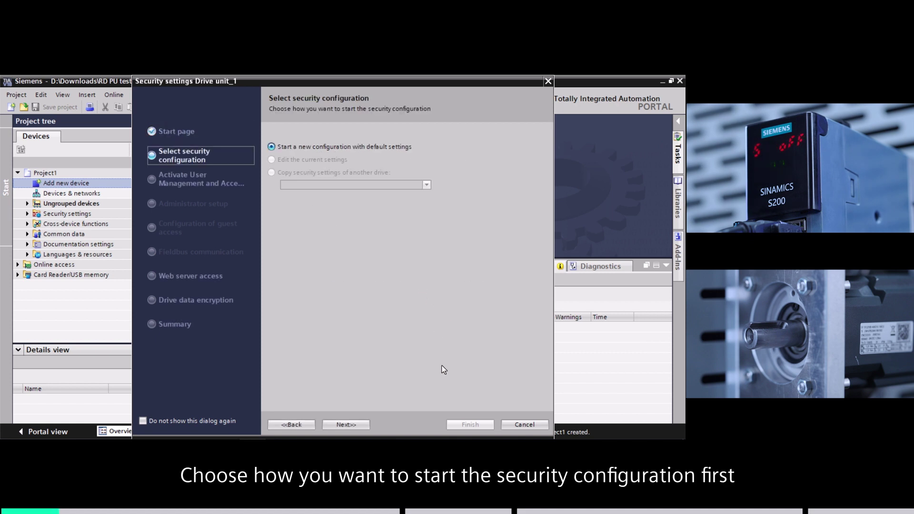
left_click(353, 425)
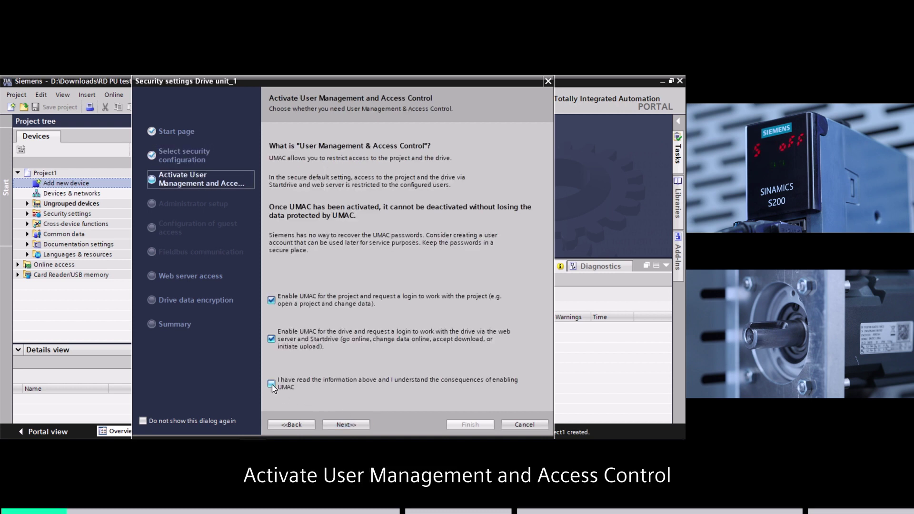
left_click(272, 384)
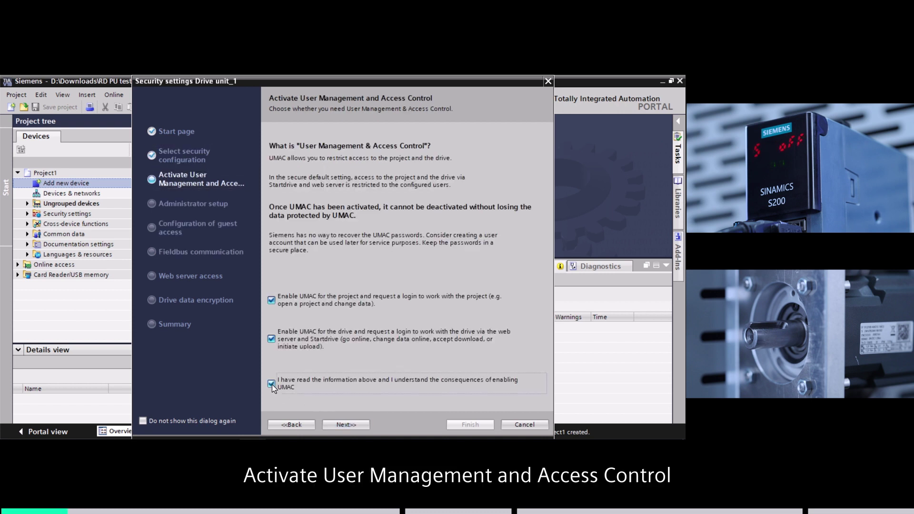
left_click(353, 424)
- Define the administrator account with user name S200PN and a confirmed password
left_click(382, 250)
type("S200PN")
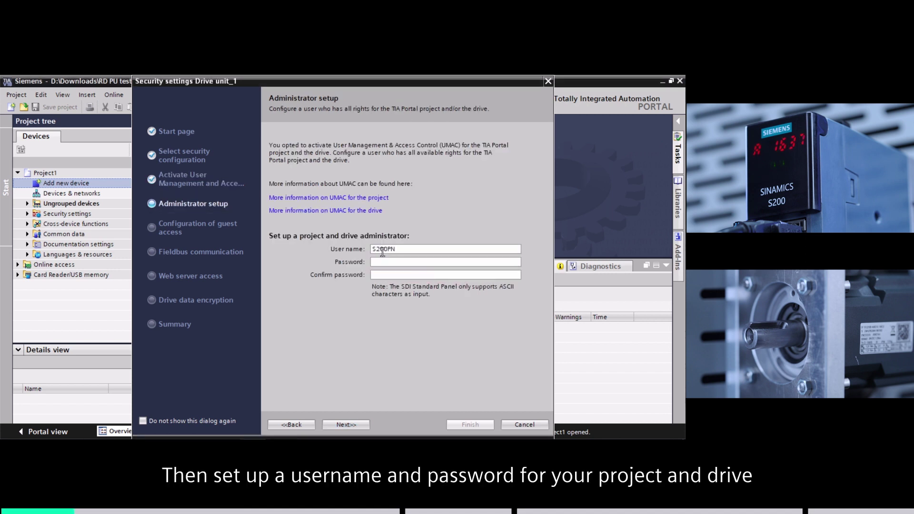
key("Tab")
type("*********")
left_click(433, 275)
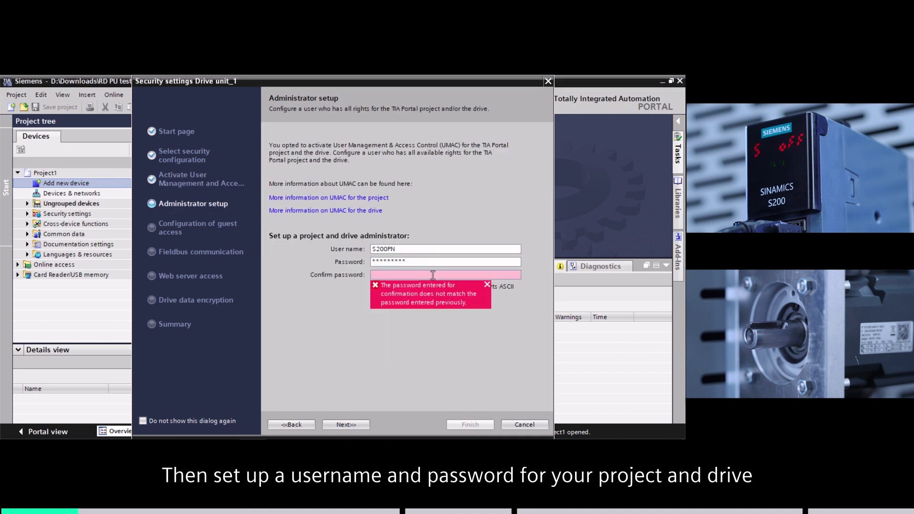
type("*********")
- Allow guest access to the drive and move on to fieldbus communication settings
left_click(355, 422)
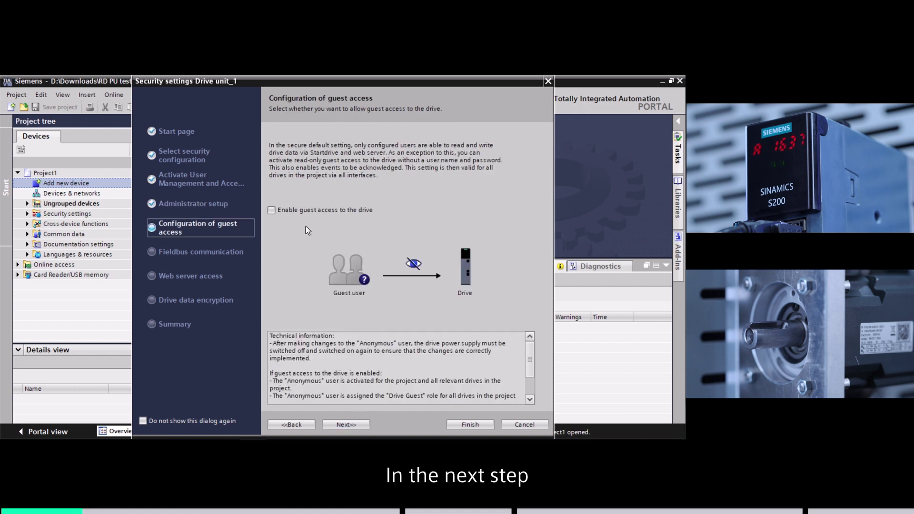
left_click(272, 212)
scroll(424, 398, "down", 2)
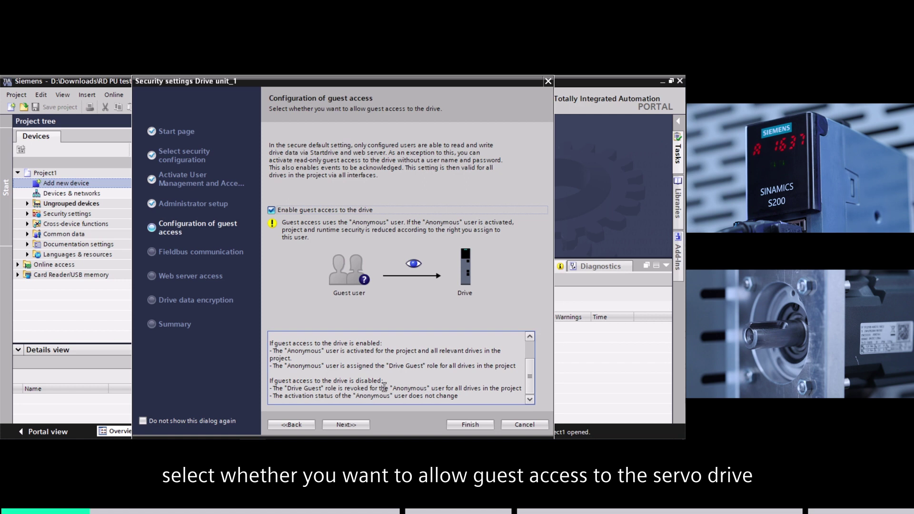
left_click(346, 425)
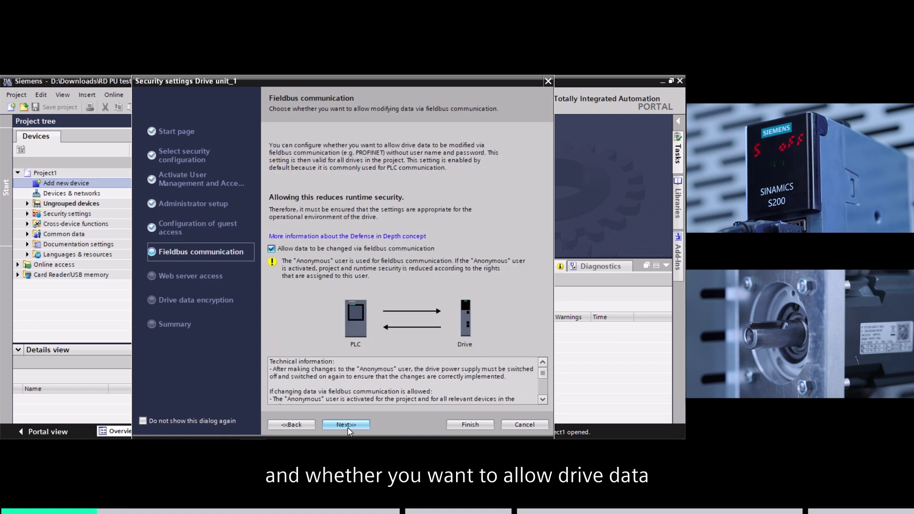
- Activate HTTPS SINAMICS web server access over PROFINET X150
left_click_drag(542, 375, 542, 390)
left_click(351, 425)
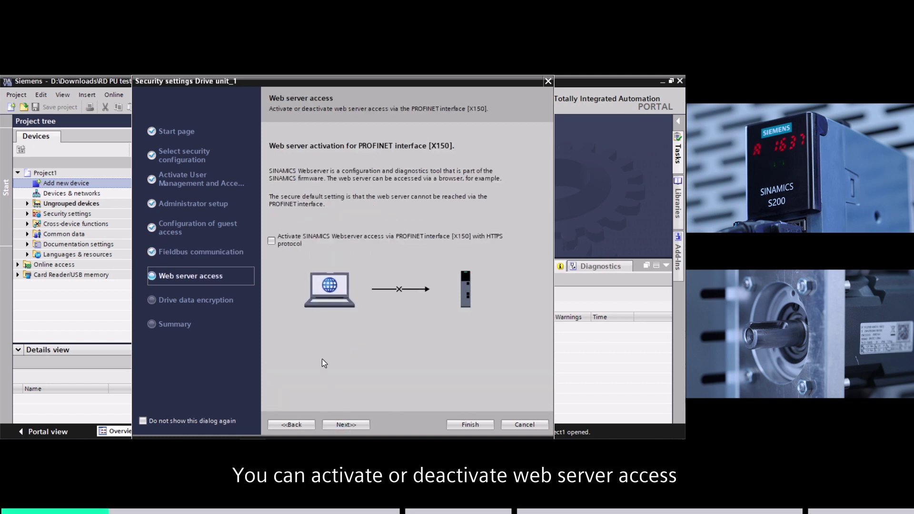
left_click(271, 241)
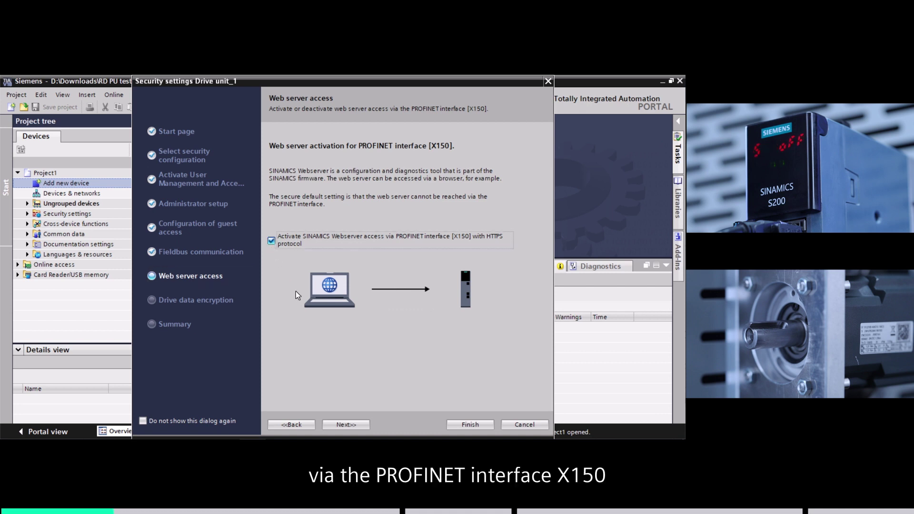
left_click(365, 425)
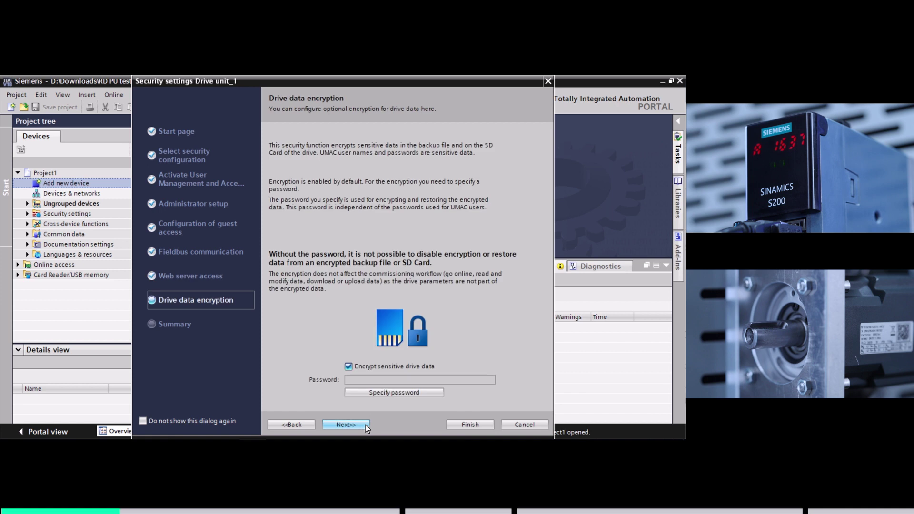
- Set and confirm the drive data encryption password, then finish the Security Wizard
left_click(373, 393)
type("*********")
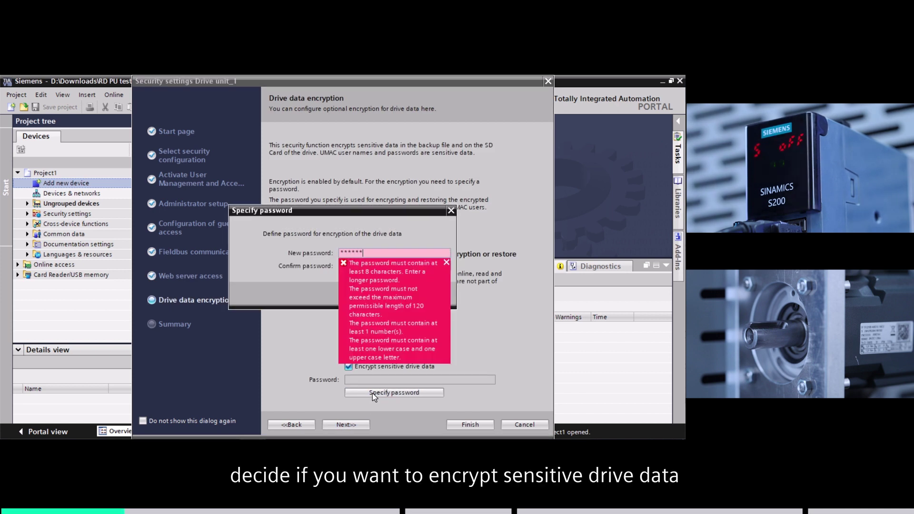
left_click(349, 266)
type("**")
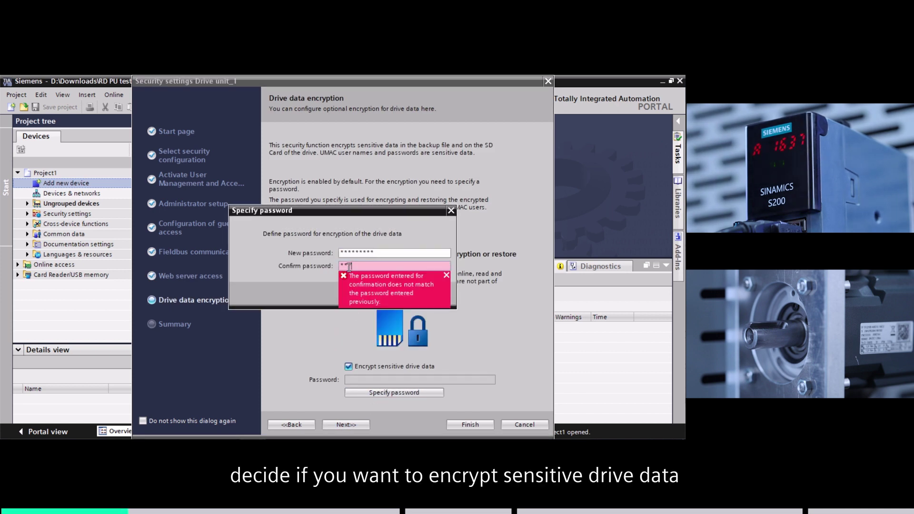
type("*******")
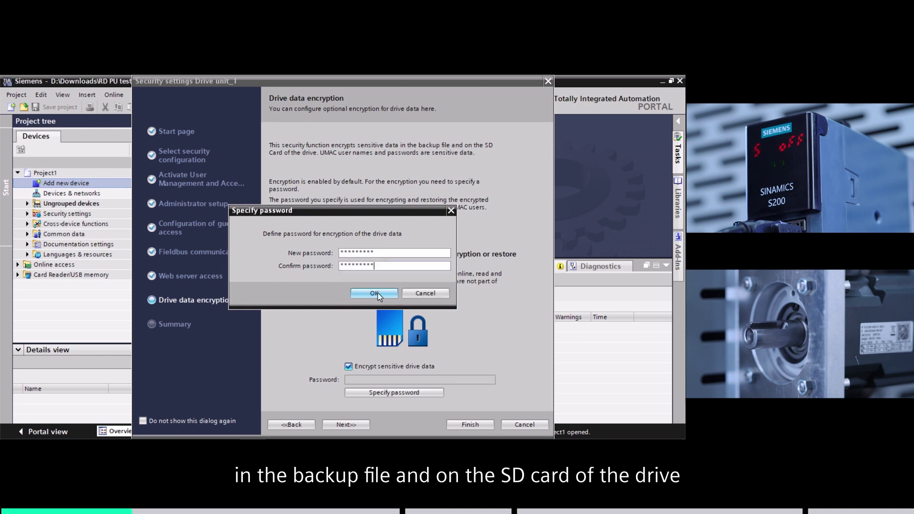
left_click(379, 292)
left_click(354, 427)
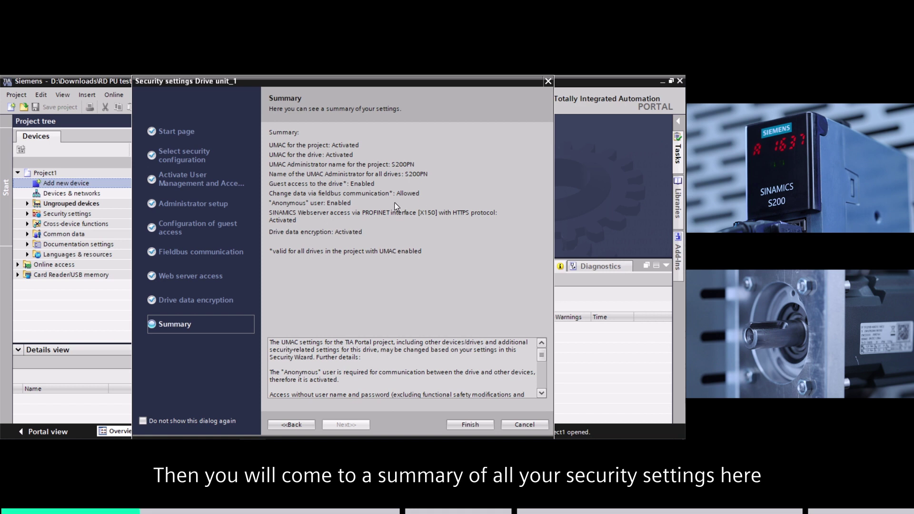
scroll(539, 383, "down", 5)
left_click(470, 424)
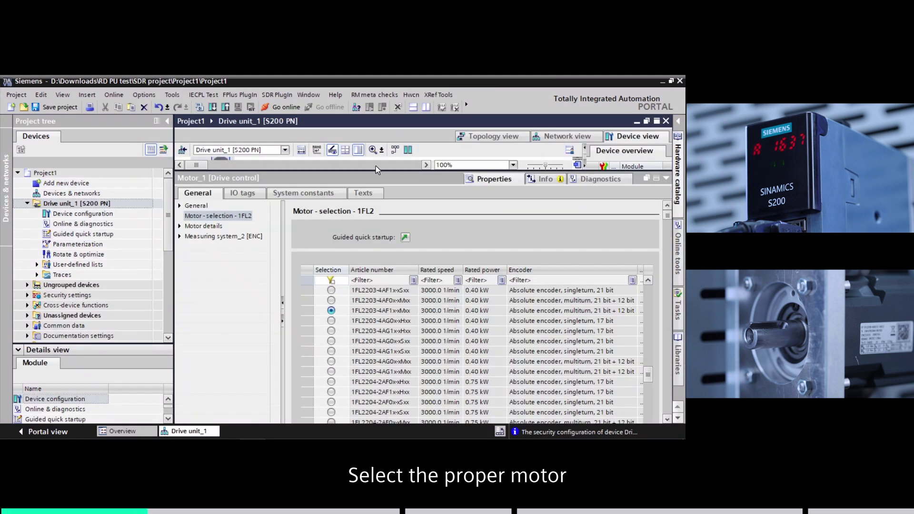
- Give Drive unit_1's PROFINET interface IP 192.168.13.43 and manual device name S200PN
left_click_drag(379, 170, 379, 351)
left_click(220, 193)
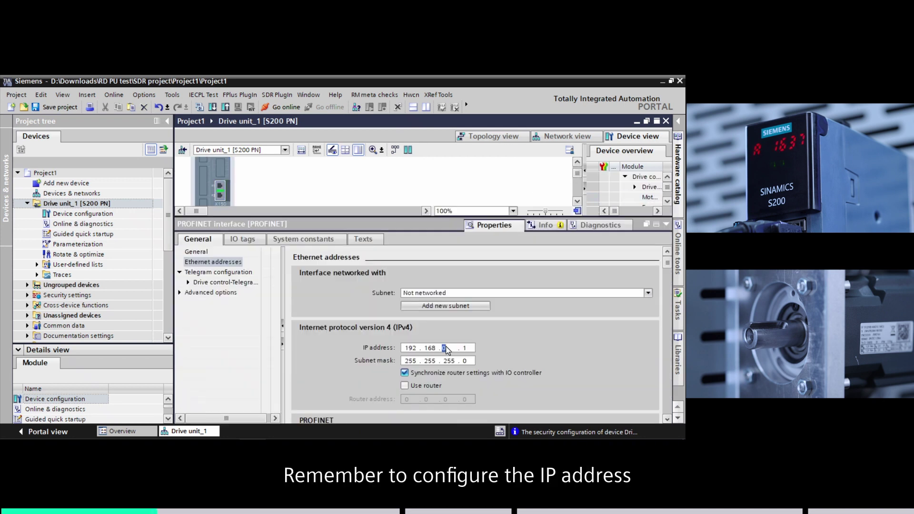
type("13 . 1")
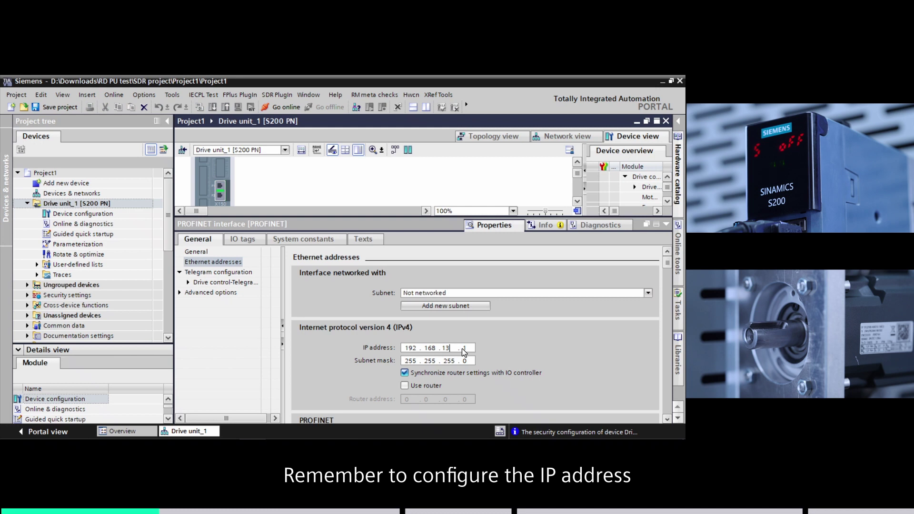
double_click(464, 349)
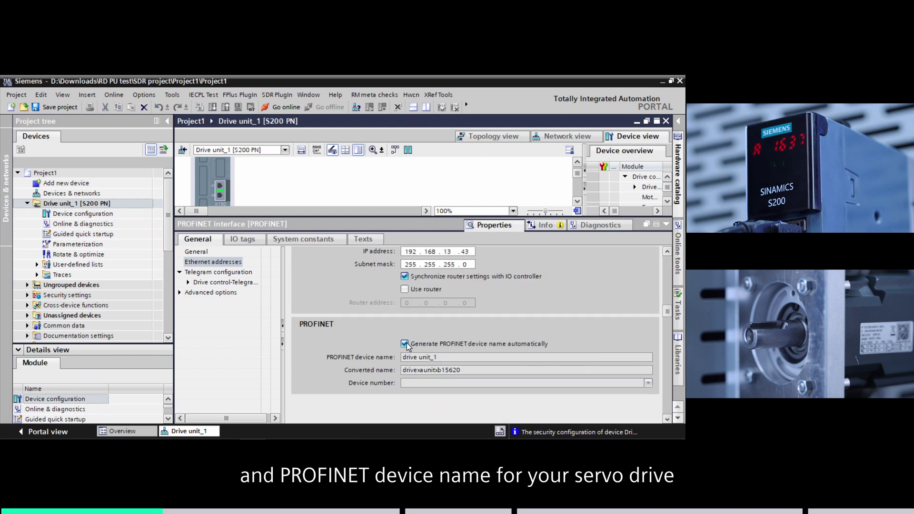
left_click(405, 344)
left_click(442, 357)
type("S200PN")
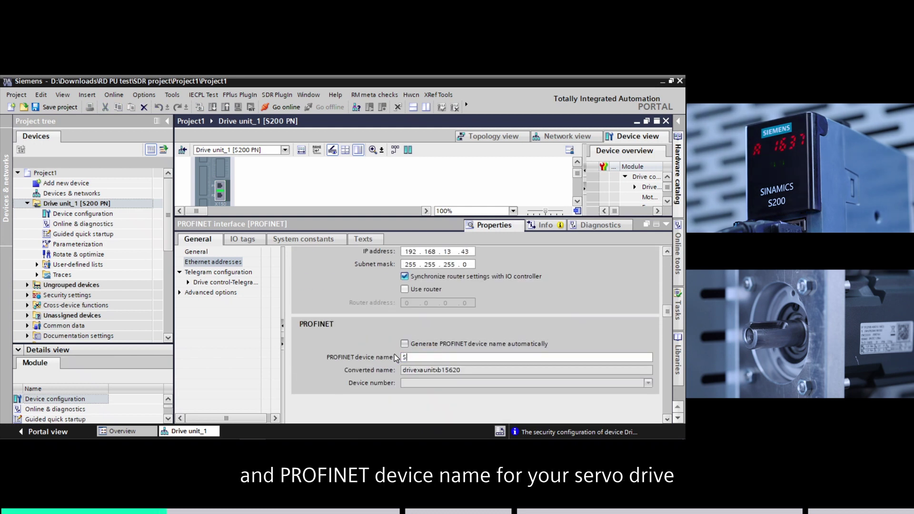
- Go online with Drive unit_1 through the Realtek USB GbE adapter at service interface X127
left_click(289, 106)
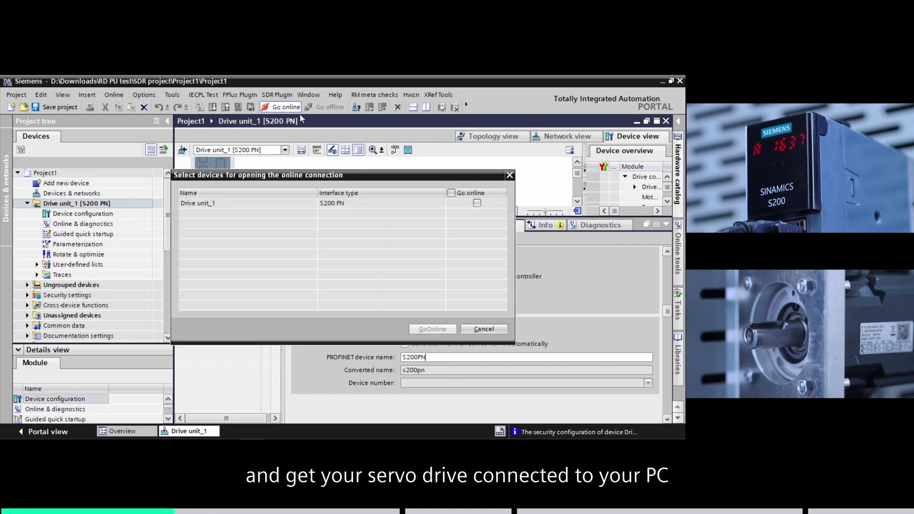
left_click(477, 203)
left_click(432, 329)
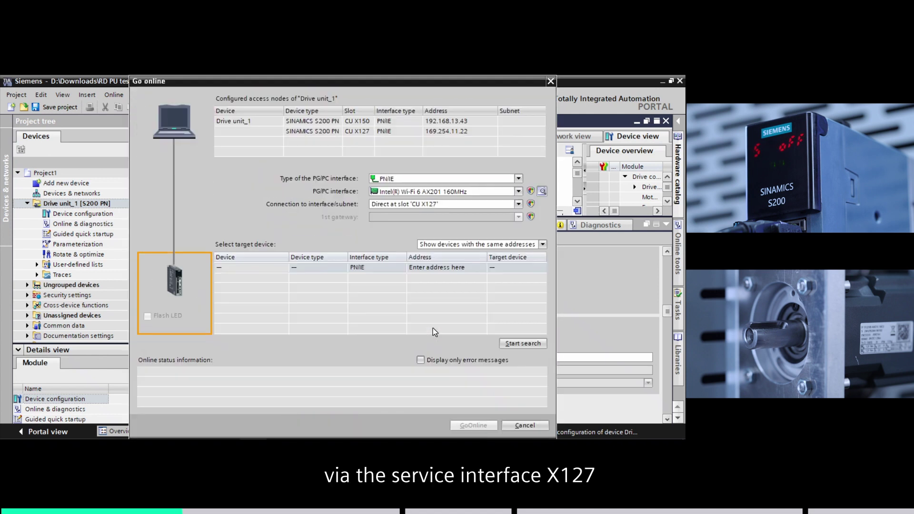
left_click(443, 191)
left_click(438, 224)
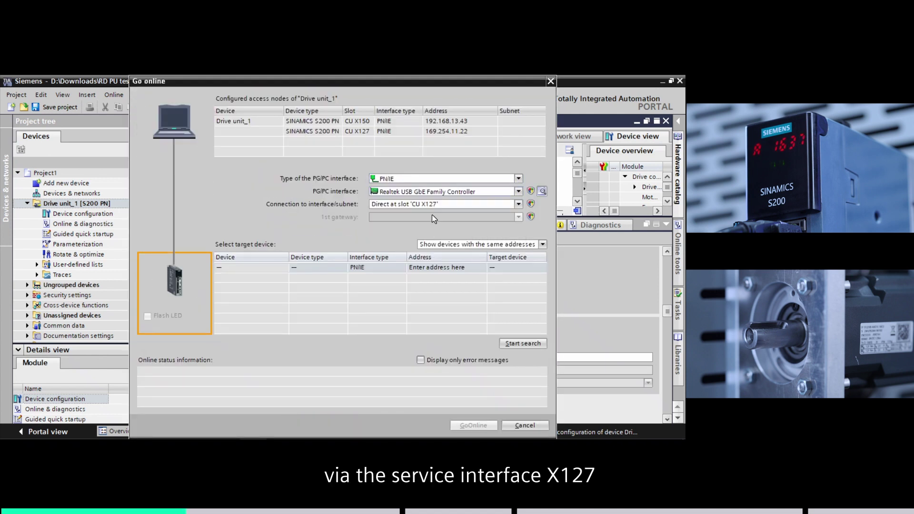
left_click(515, 343)
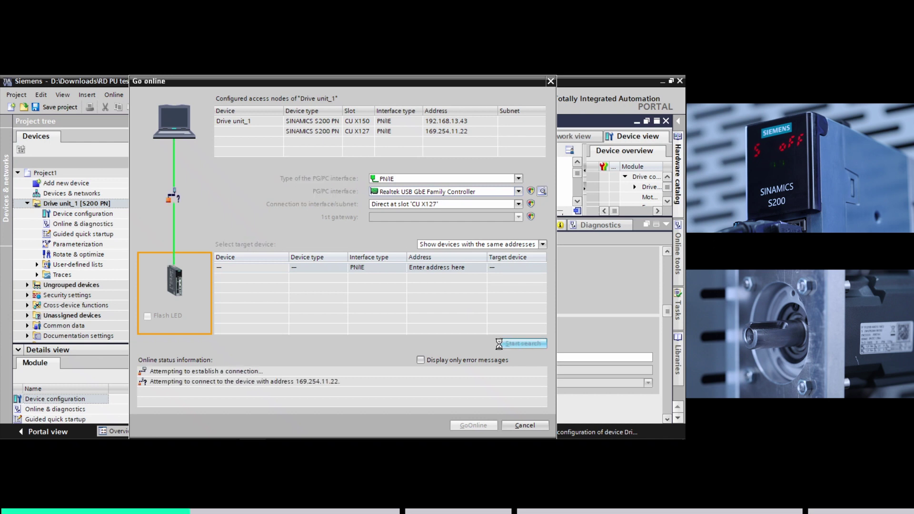
left_click(469, 427)
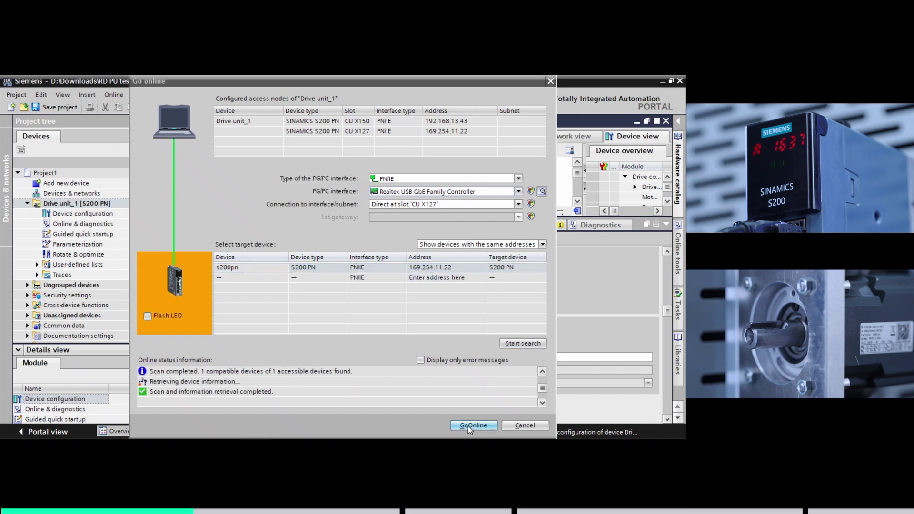
left_click(387, 307)
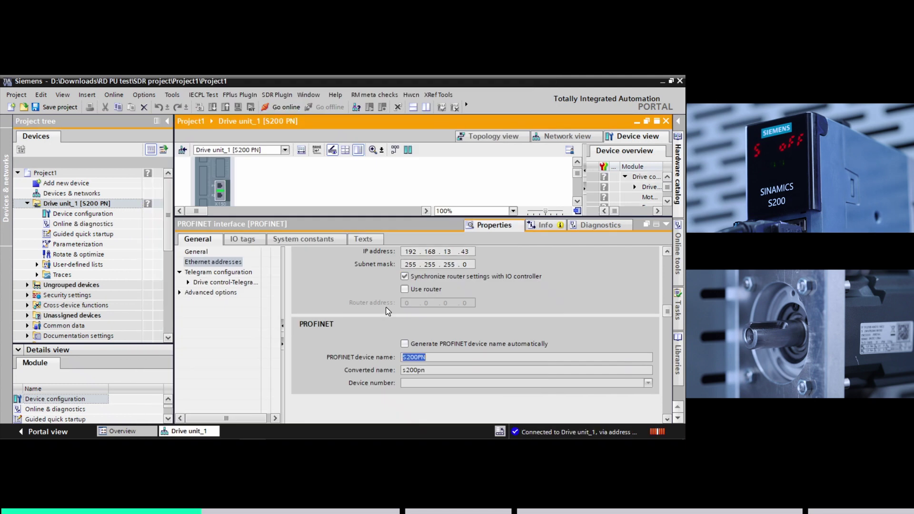
- Download Drive unit_1 including the UMAC configuration and activated drive data encryption
left_click(148, 204)
right_click(148, 205)
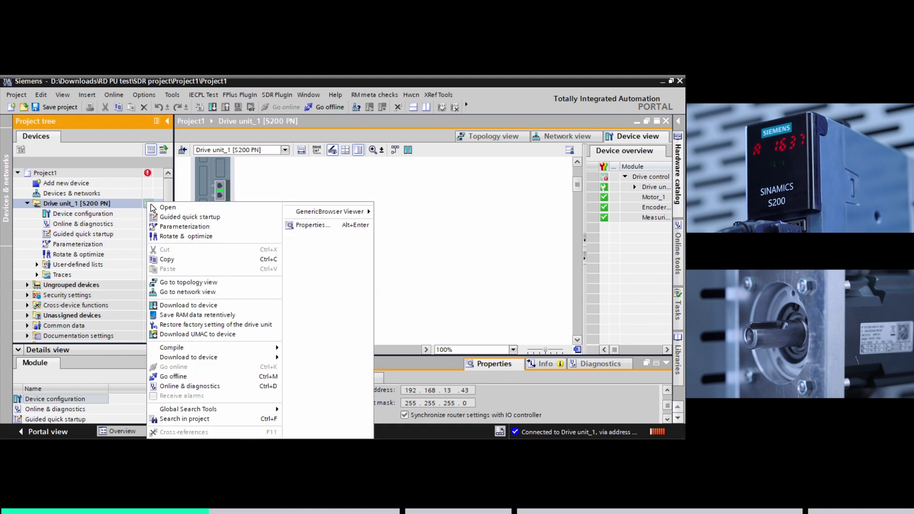
left_click(180, 301)
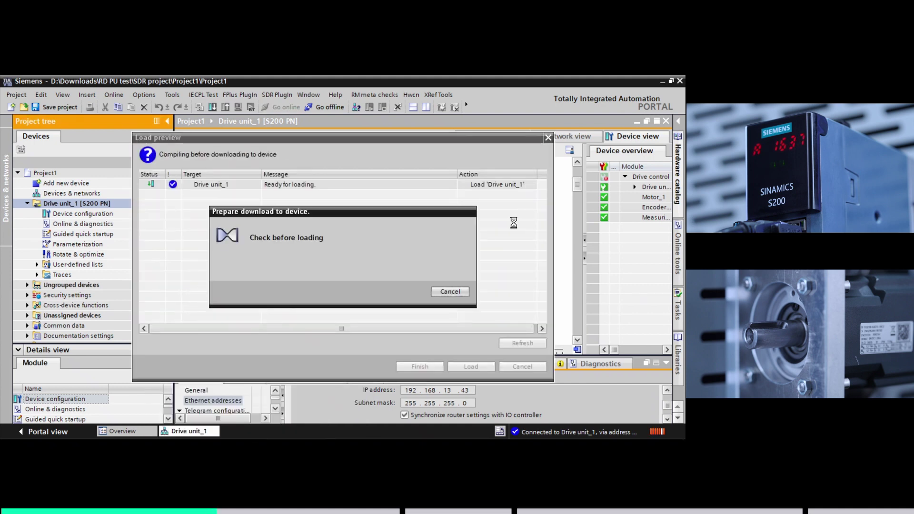
left_click(463, 205)
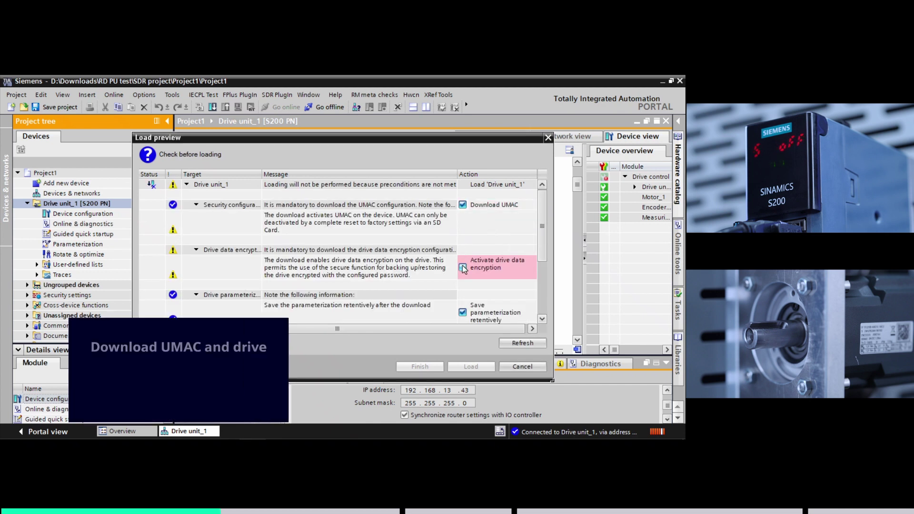
left_click(462, 268)
left_click_drag(545, 207, 541, 225)
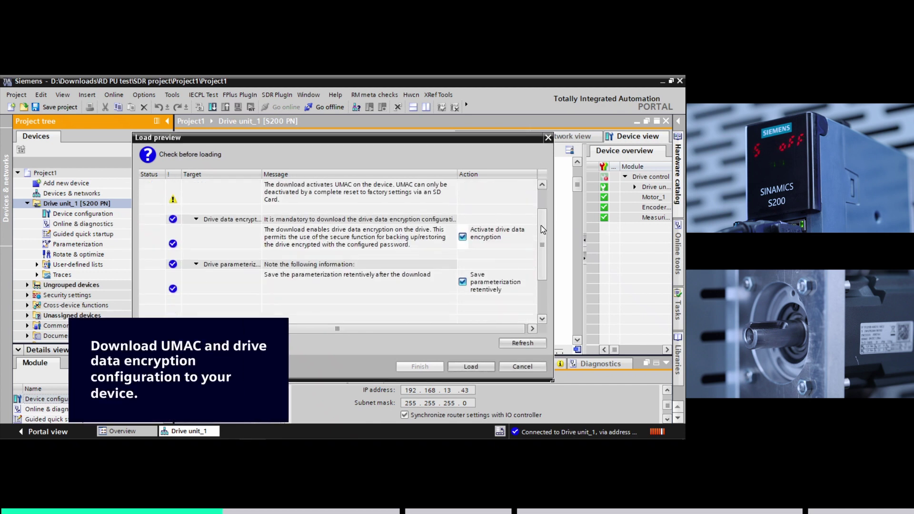
left_click(472, 366)
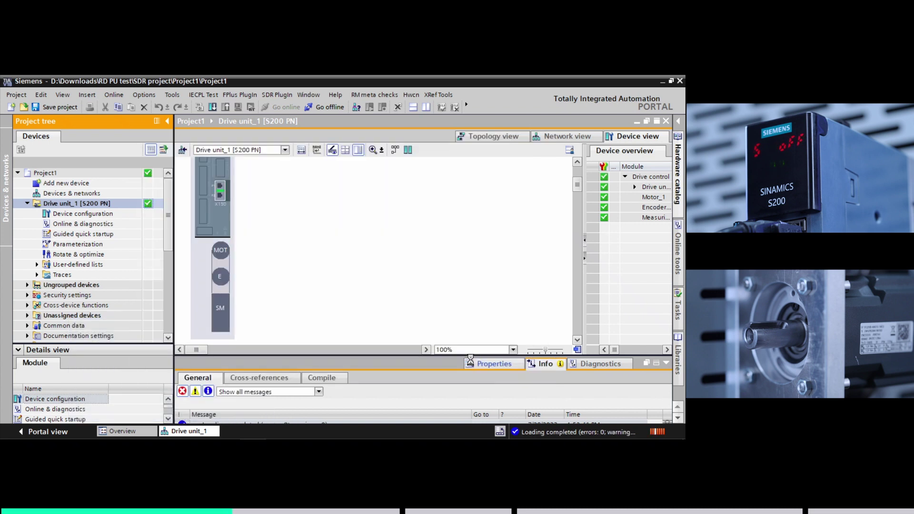
- Start editing Drive unit_1's guided quick startup and choose Speed control as the application
double_click(111, 235)
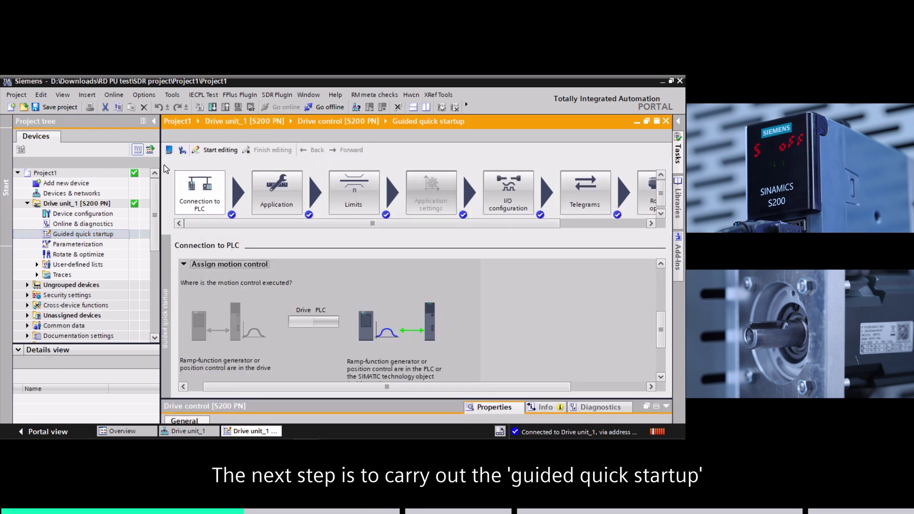
left_click(658, 122)
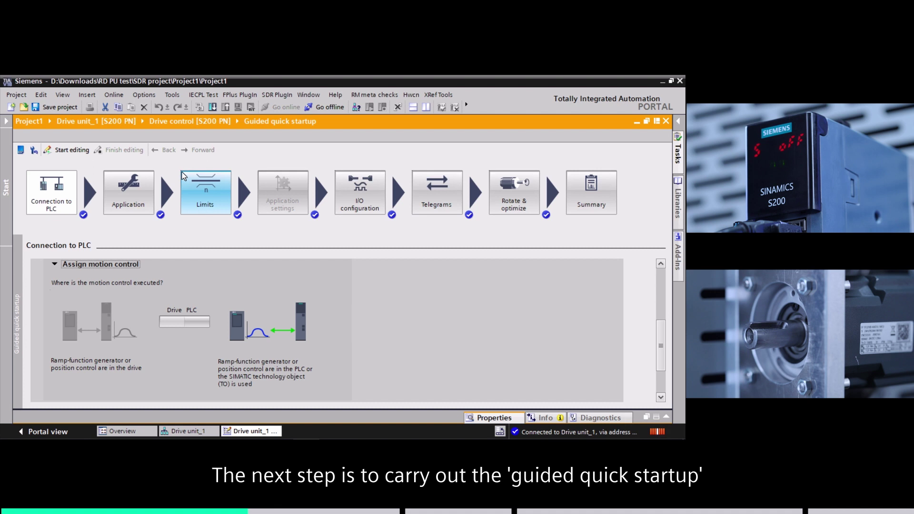
left_click(78, 152)
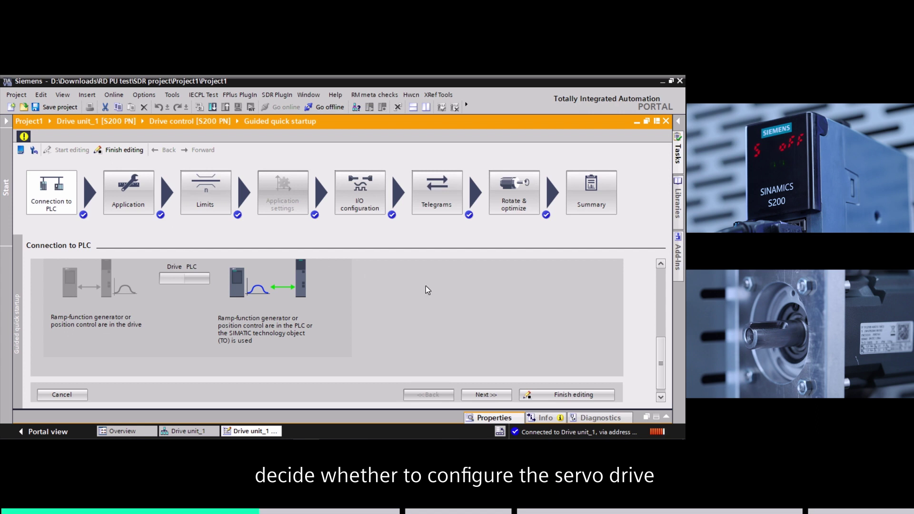
left_click_drag(662, 353, 633, 373)
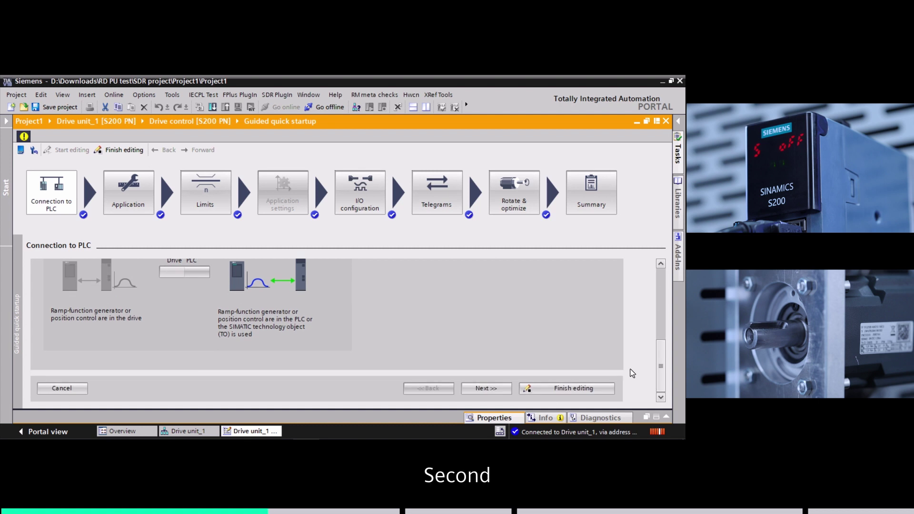
left_click(487, 389)
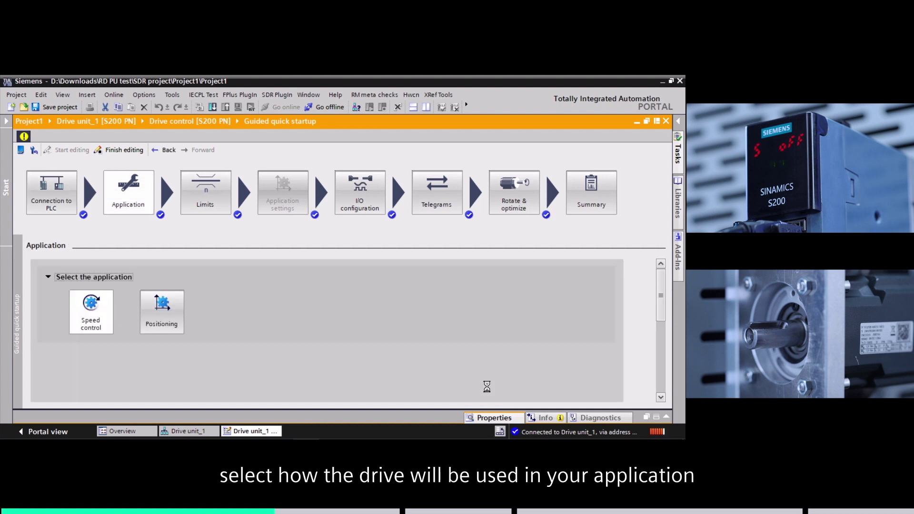
left_click(94, 312)
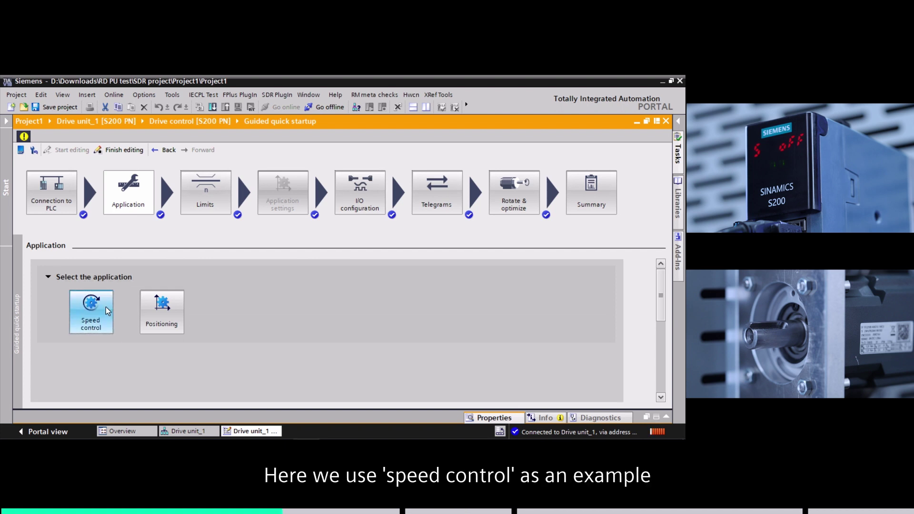
- Accept the Limits, I/O configuration and Telegrams pages (telegram 105, 4917.90 rpm) to reach Rotate & optimize
scroll(661, 296, "down", 5)
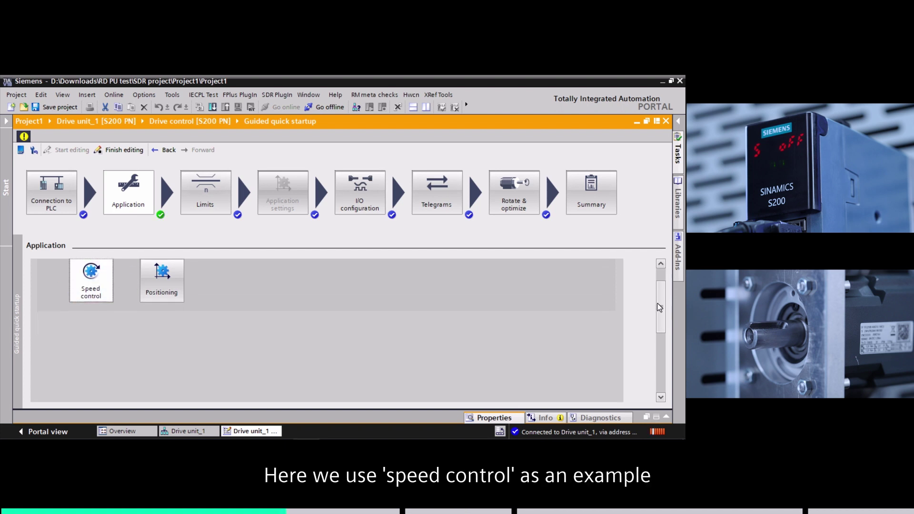
left_click(483, 389)
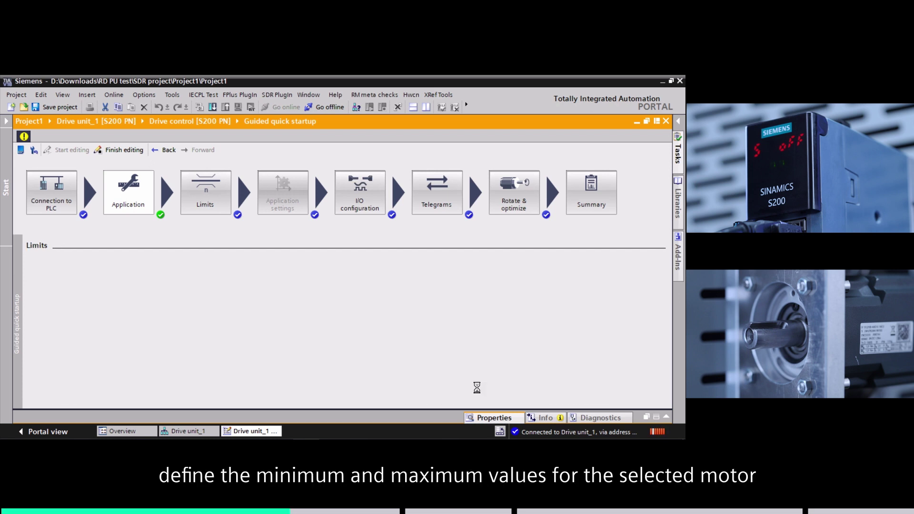
scroll(660, 286, "down", 5)
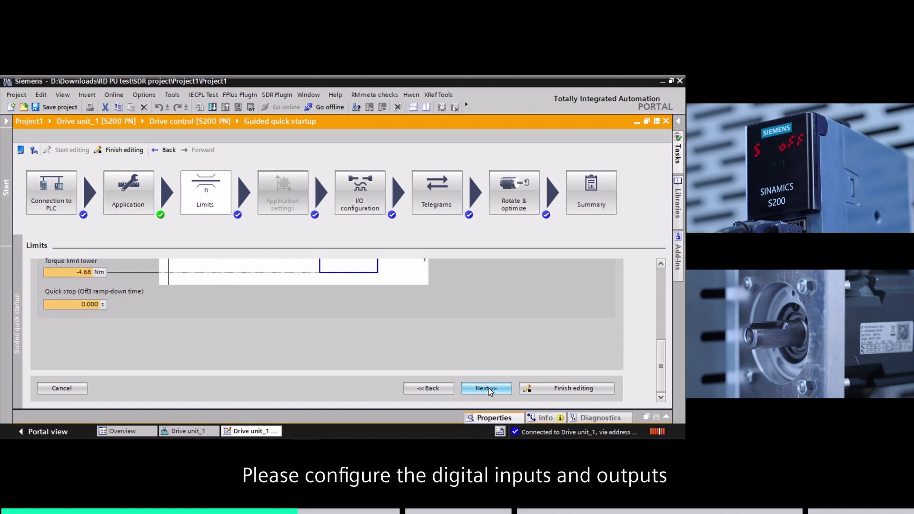
left_click(489, 388)
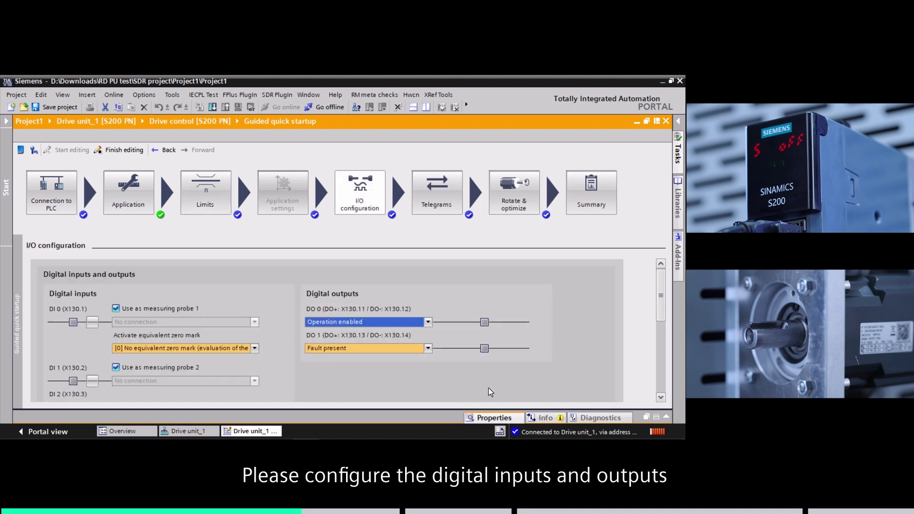
scroll(656, 321, "down", 3)
scroll(655, 326, "down", 5)
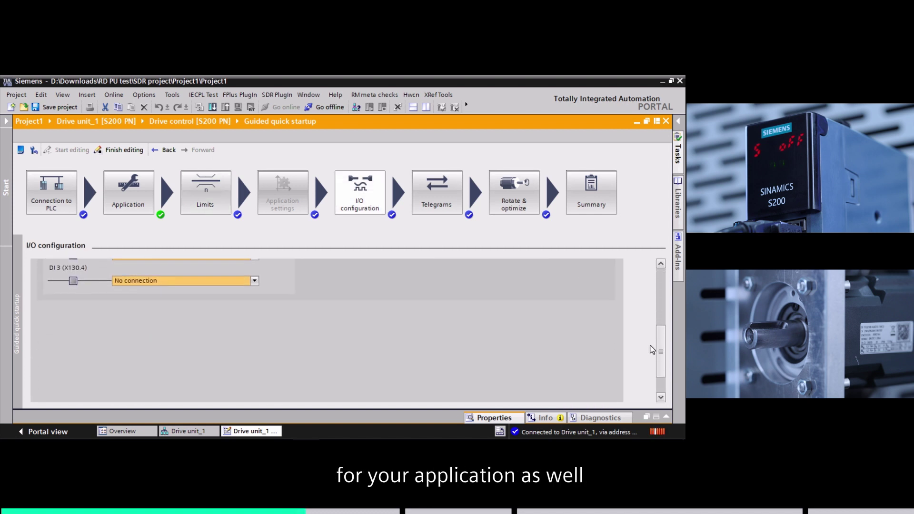
left_click(487, 390)
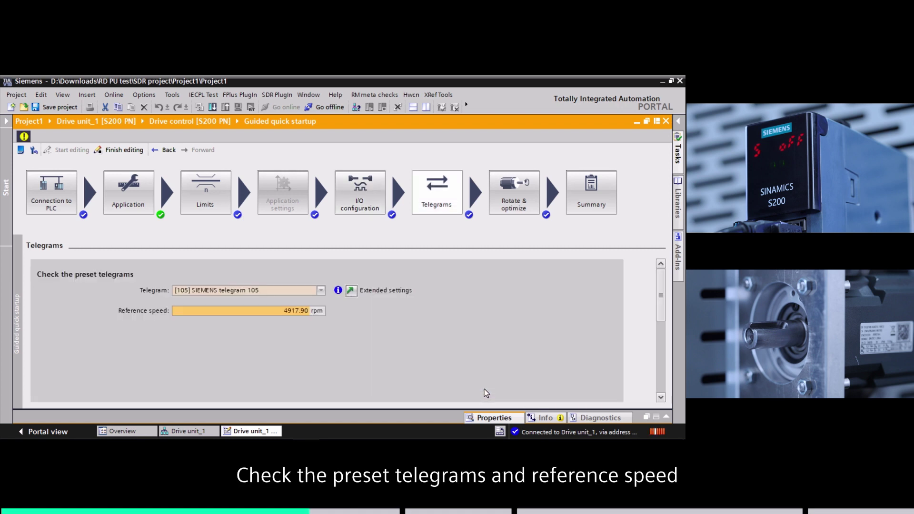
scroll(662, 309, "down", 5)
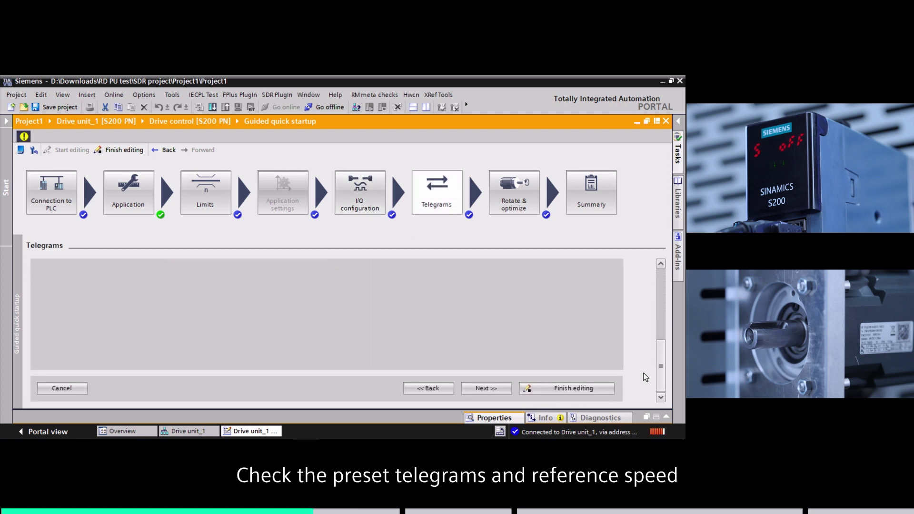
left_click(488, 389)
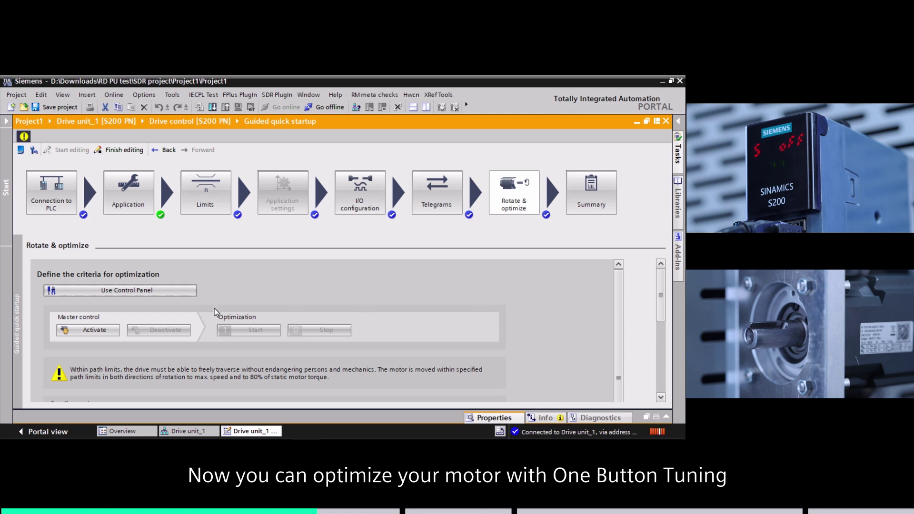
- Take master control of the drive and acknowledge the warning
scroll(98, 295, "down", 5)
scroll(98, 295, "up", 3)
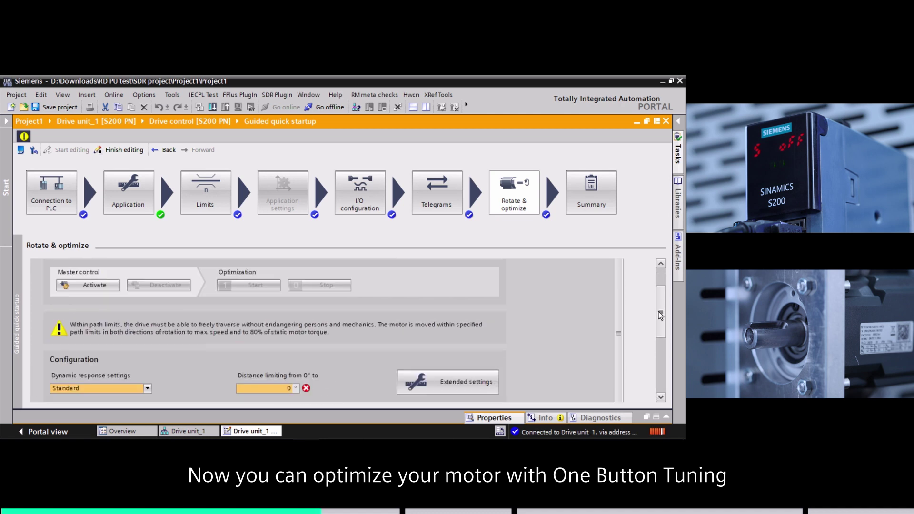
left_click(95, 286)
left_click(434, 318)
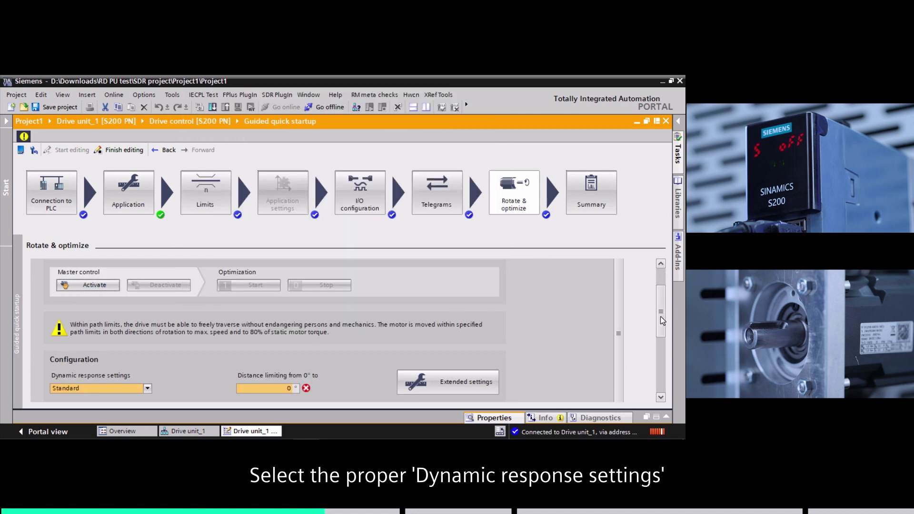
scroll(661, 301, "up", 1)
scroll(661, 302, "up", 1)
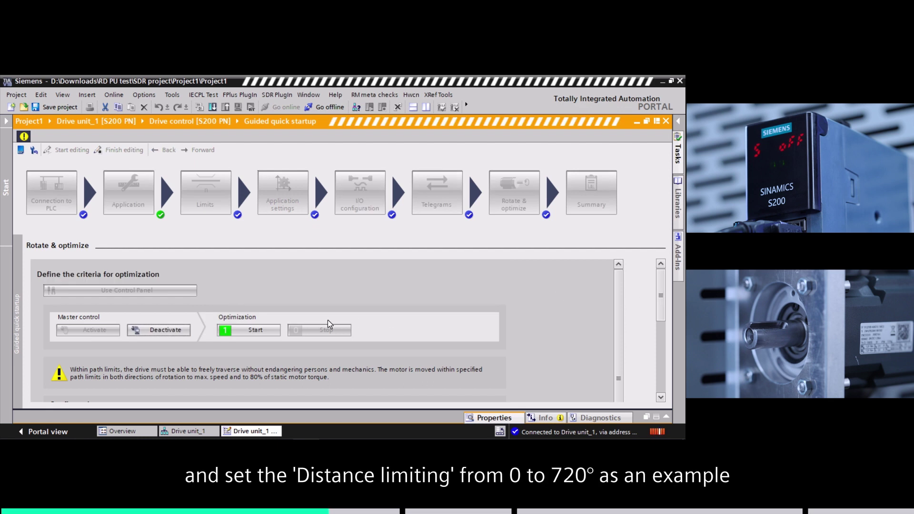
scroll(551, 302, "down", 3)
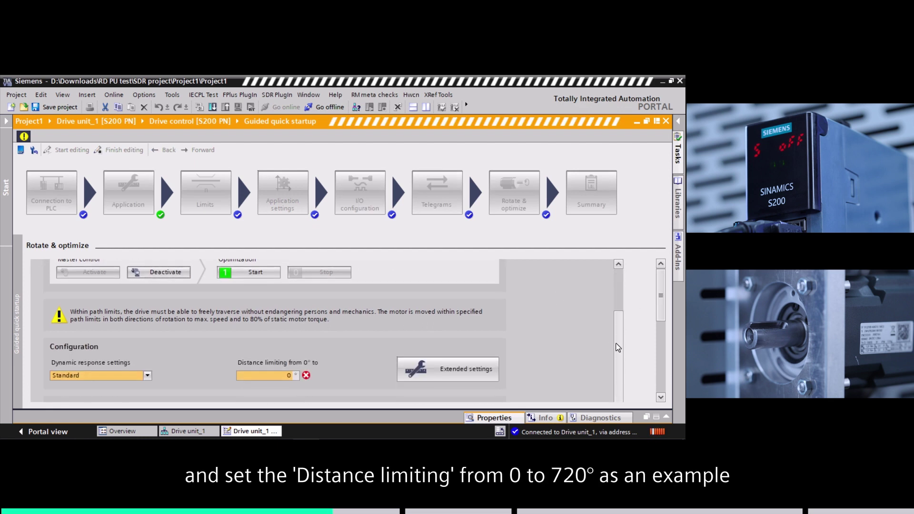
- Run One Button Tuning with a 720° distance limit, yielding P gain 0.0401 and 5.21 ms integral time
left_click(293, 376)
type("72")
scroll(626, 358, "up", 1)
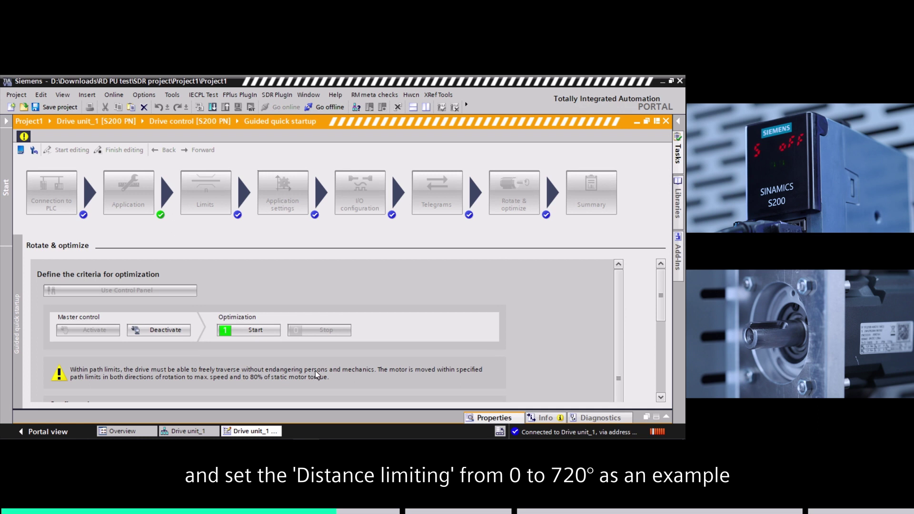
left_click(256, 330)
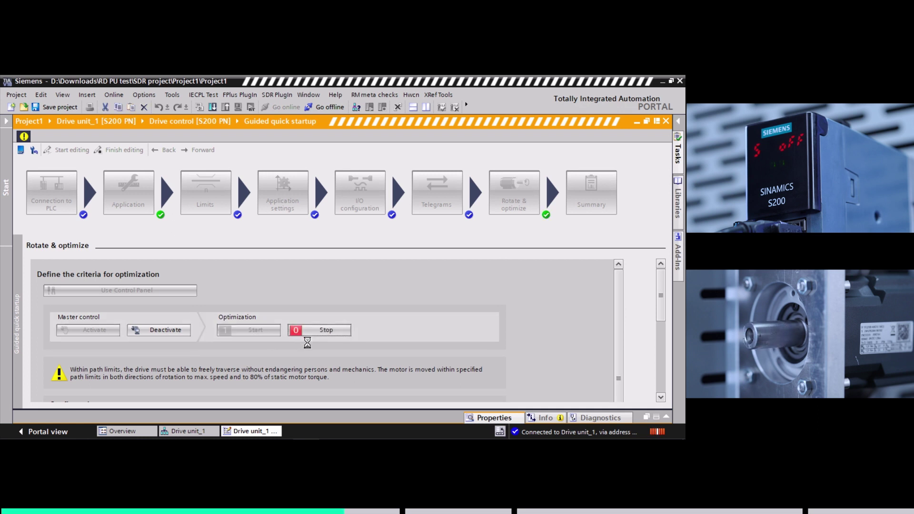
left_click_drag(619, 294, 607, 376)
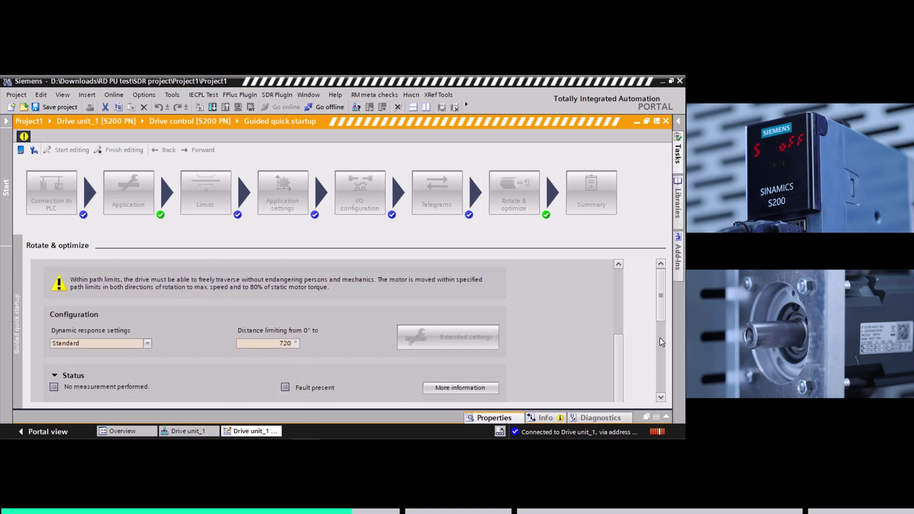
scroll(660, 315, "down", 2)
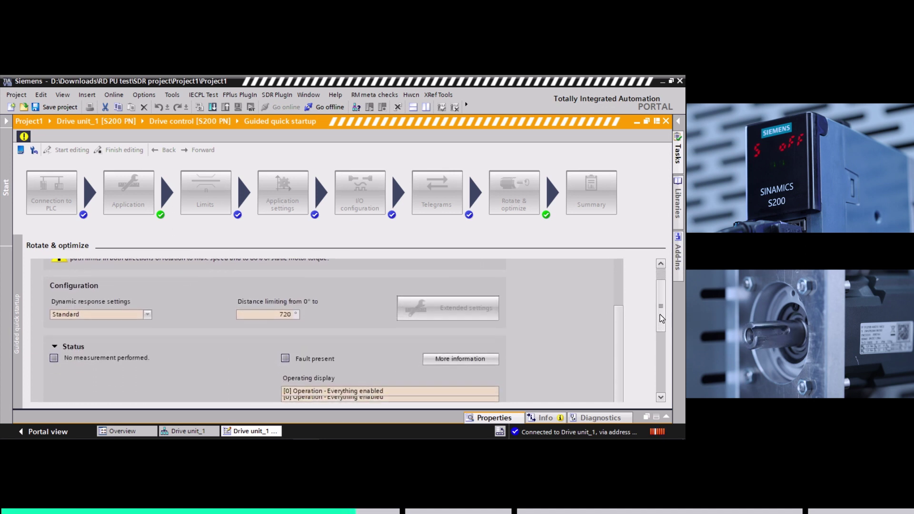
left_click_drag(660, 315, 656, 367)
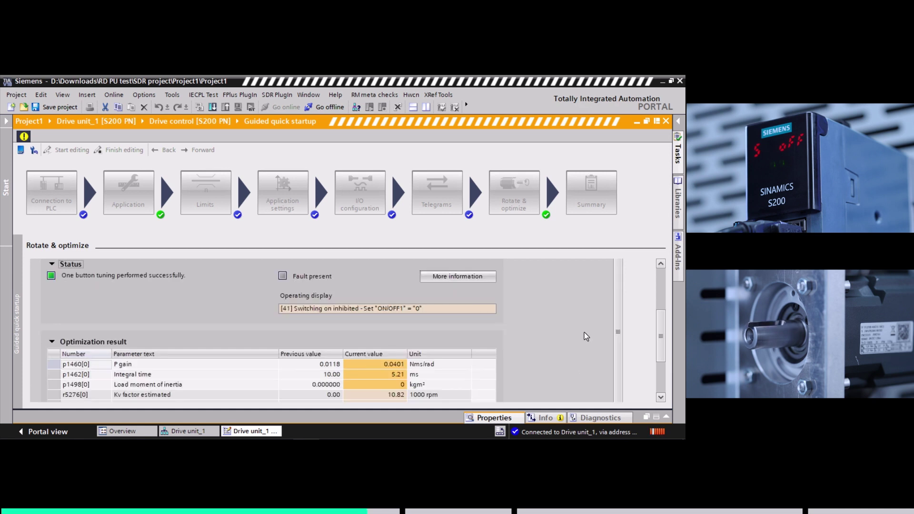
left_click_drag(661, 336, 660, 353)
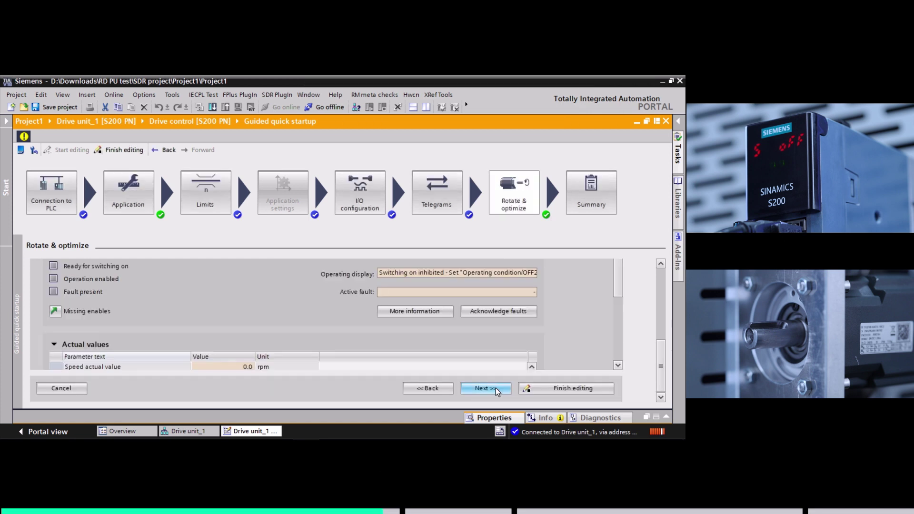
- Review the configuration summary and finish editing Drive unit_1's guided quick startup
left_click(496, 388)
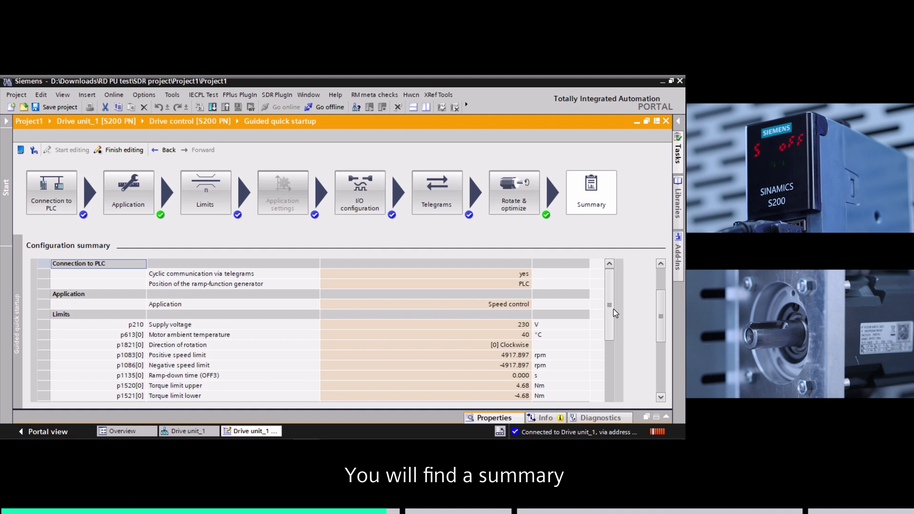
left_click_drag(614, 309, 599, 397)
left_click_drag(661, 316, 654, 368)
left_click(584, 389)
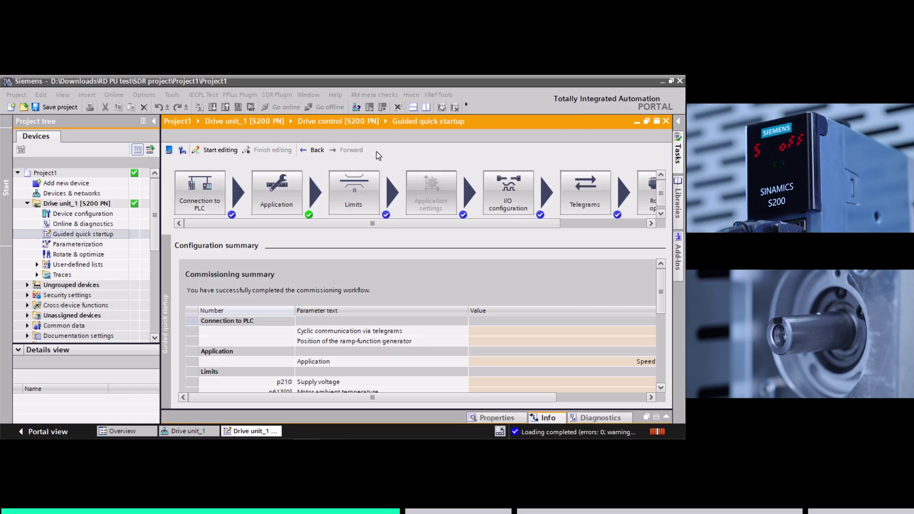
- Open Rotate & optimize for the drive and take master control
double_click(78, 255)
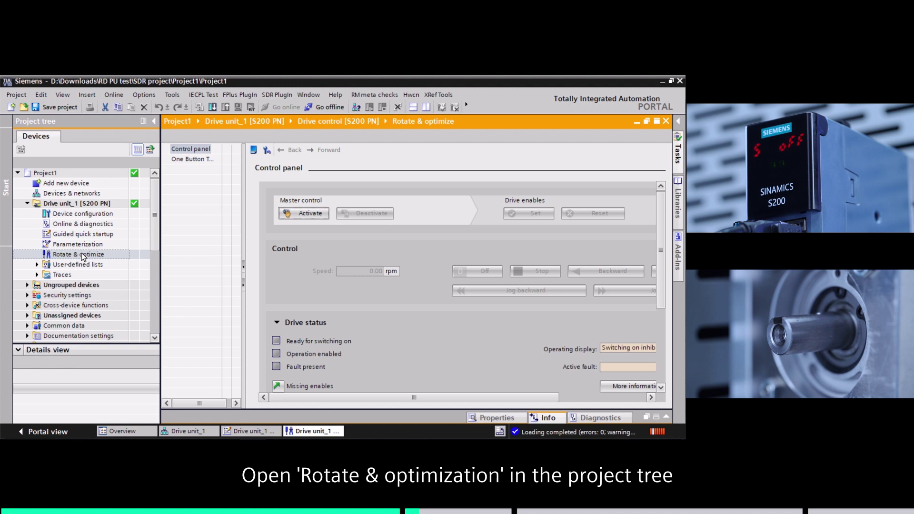
left_click(315, 215)
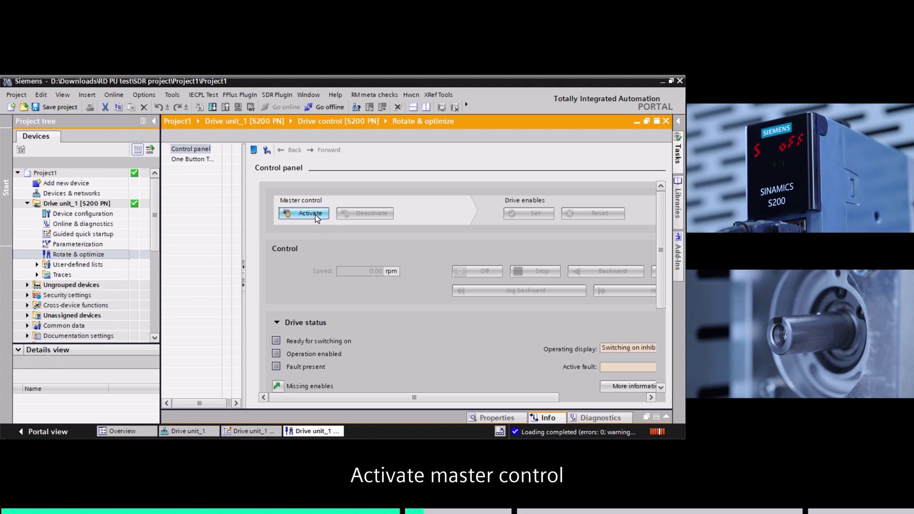
left_click(433, 316)
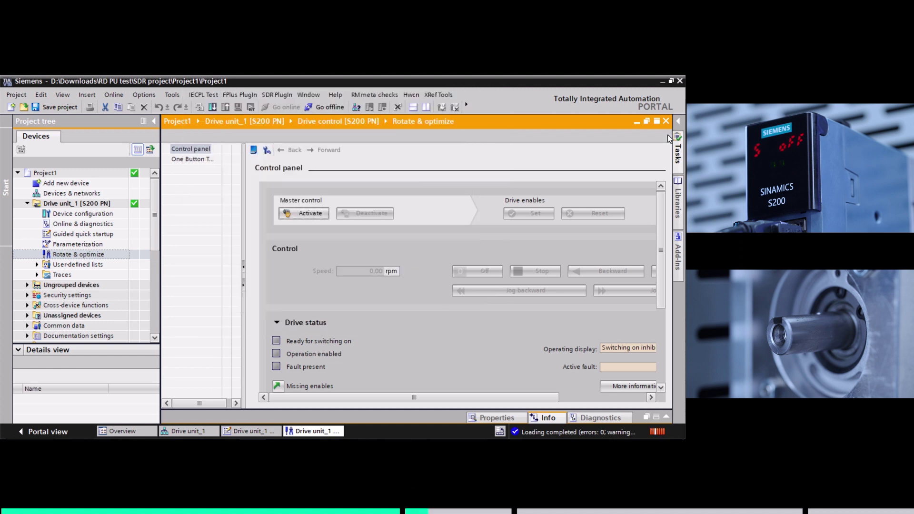
left_click(657, 122)
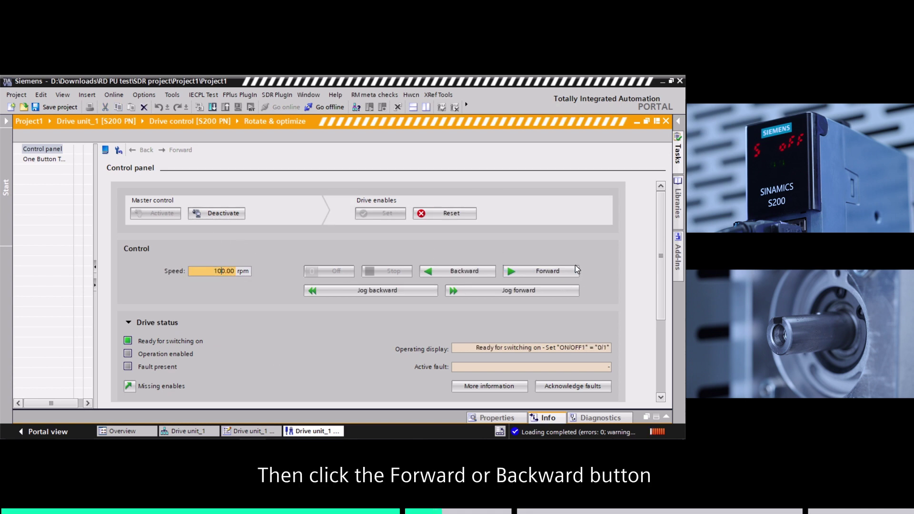
- Run the motor forward at 100 rpm and backward, stop, switch off, and release master control
left_click(544, 271)
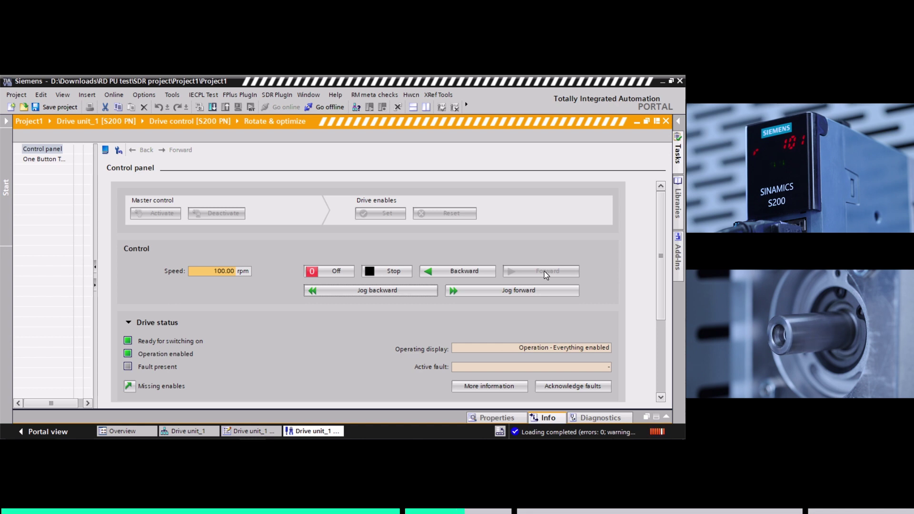
left_click(390, 272)
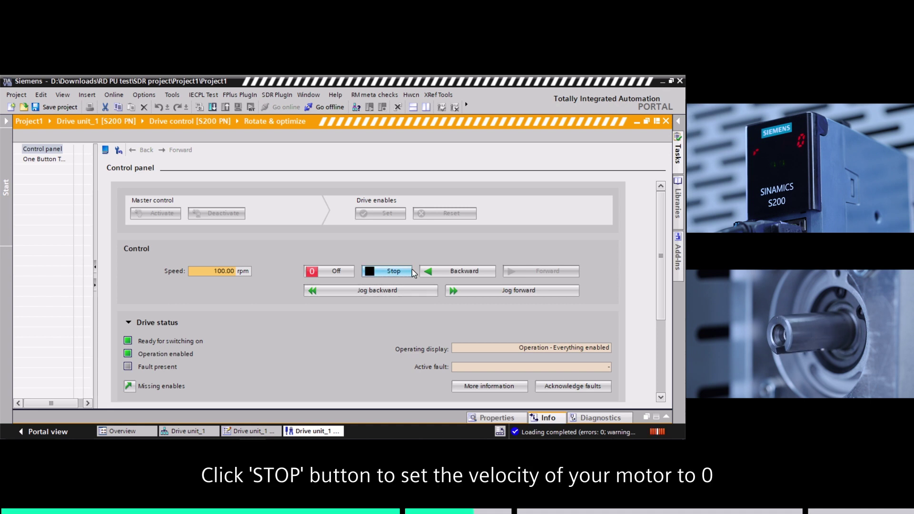
left_click(444, 272)
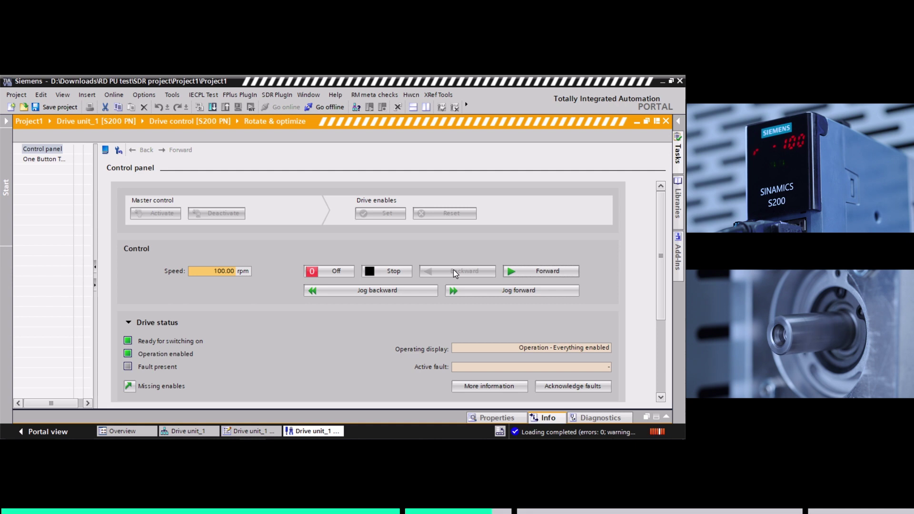
left_click(377, 273)
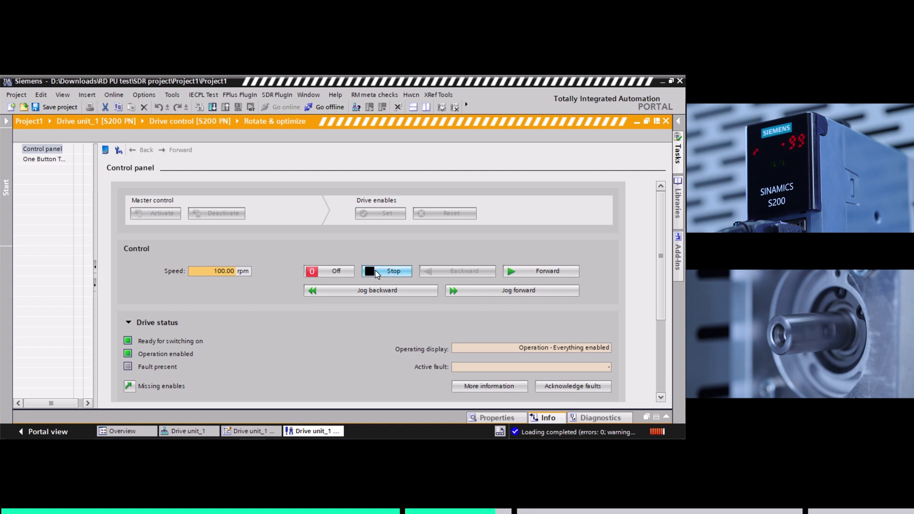
left_click(335, 272)
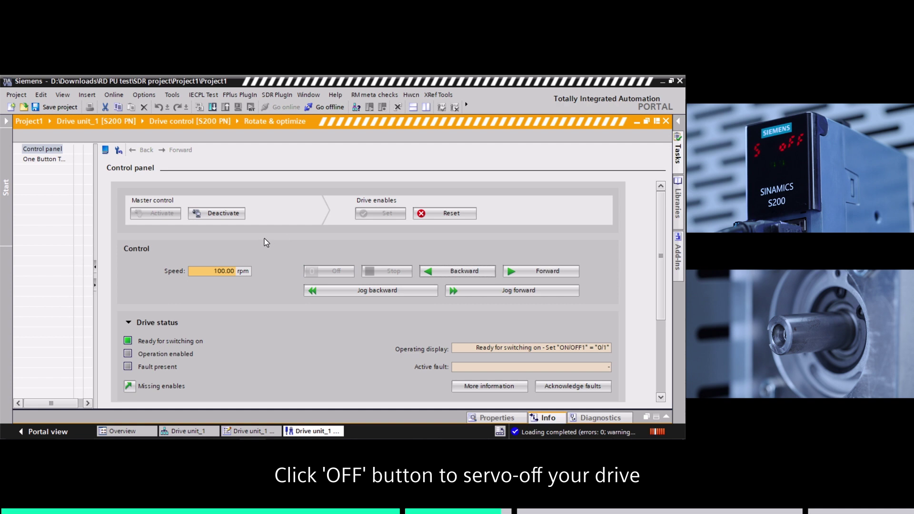
left_click(233, 215)
left_click(407, 318)
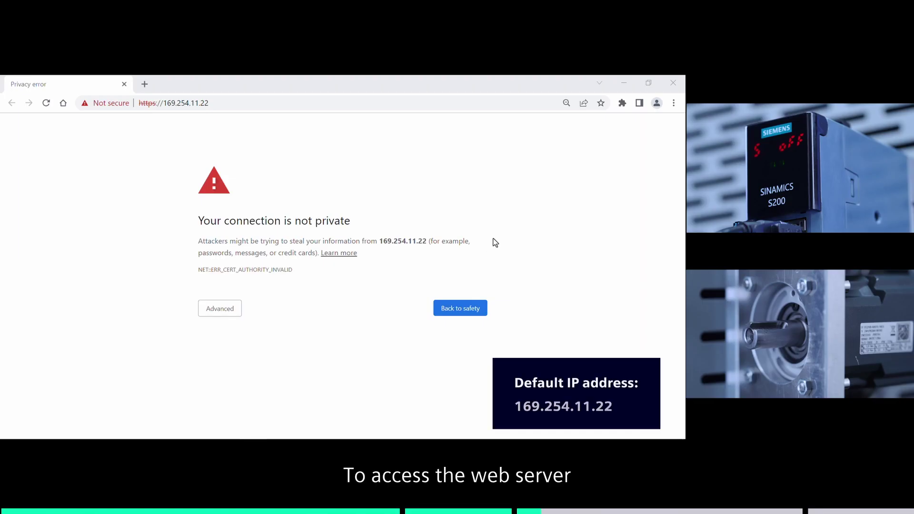
left_click(218, 311)
left_click(233, 384)
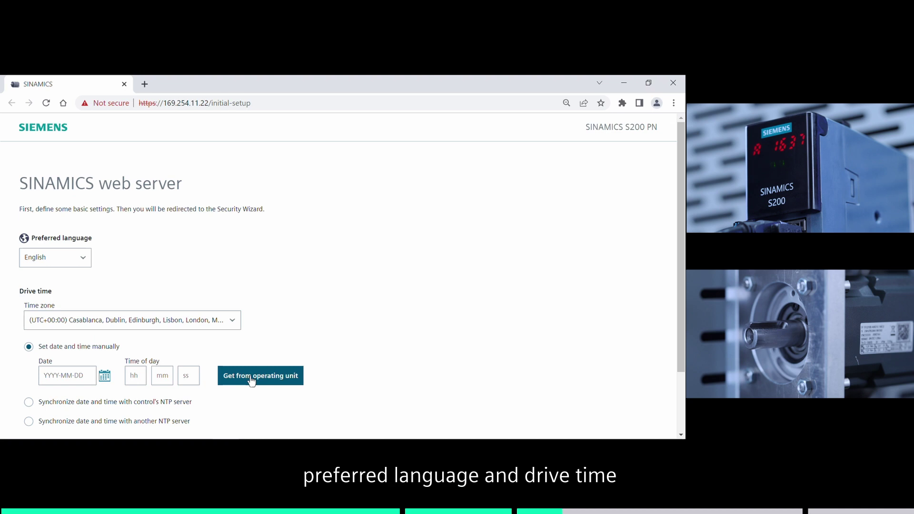
left_click(252, 381)
scroll(496, 342, "down", 2)
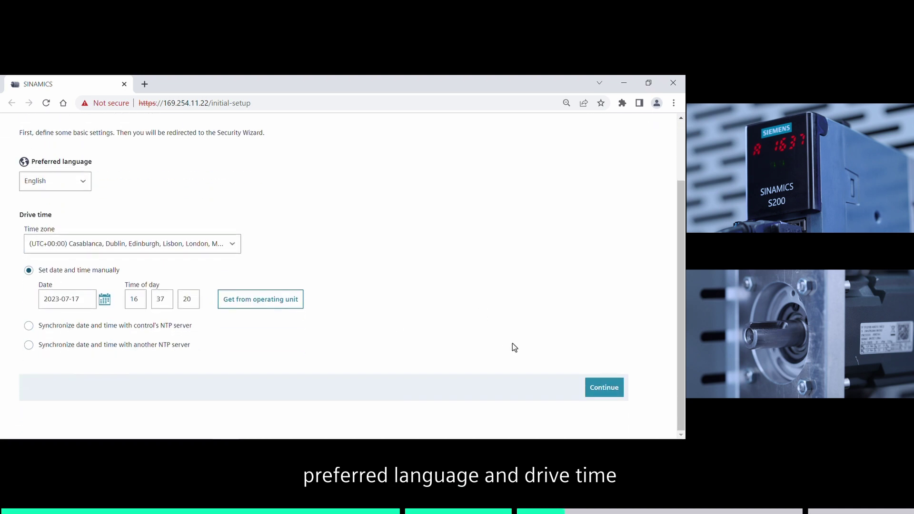
left_click(604, 388)
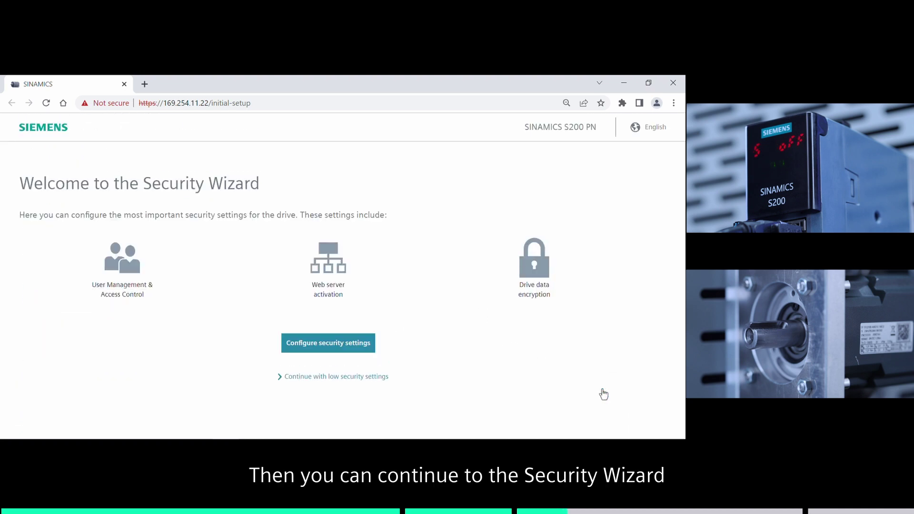
- Start the security settings and acknowledge the consequences of enabling UMAC
left_click(350, 344)
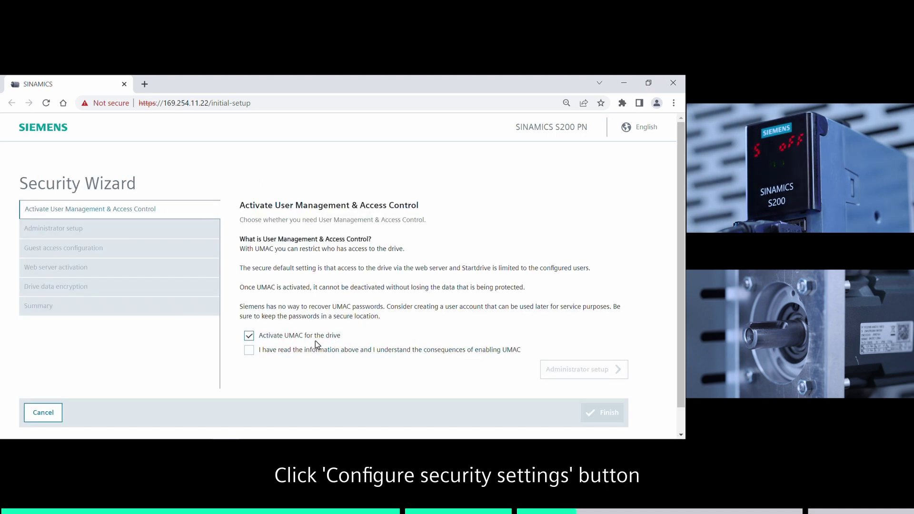
left_click(272, 351)
left_click(571, 372)
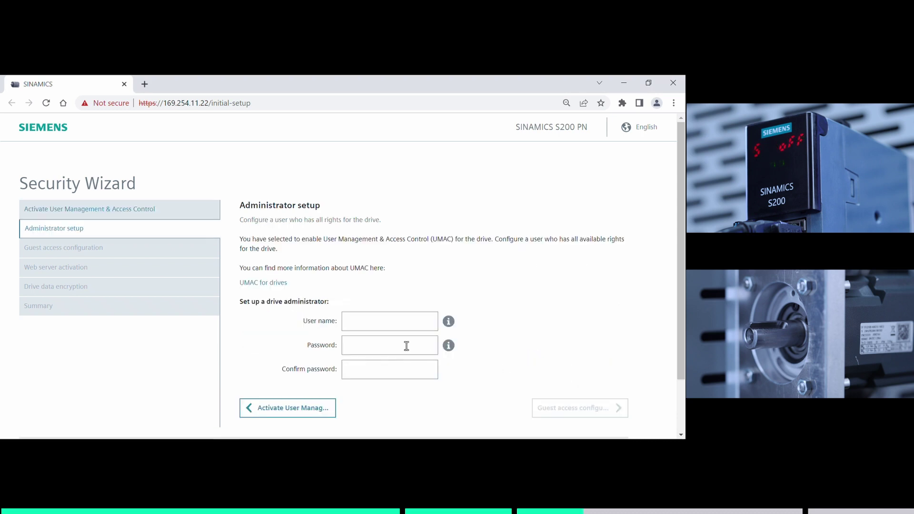
- Create the administrator account S200PN with a confirmed password
left_click(382, 324)
type("S200PN")
left_click(375, 340)
type("•••")
left_click(375, 372)
type("••••••")
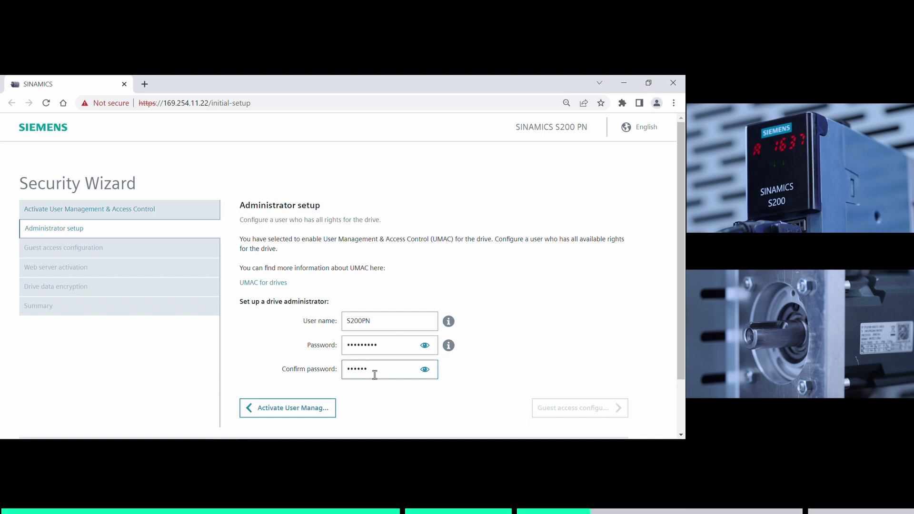
type("•••")
left_click(580, 408)
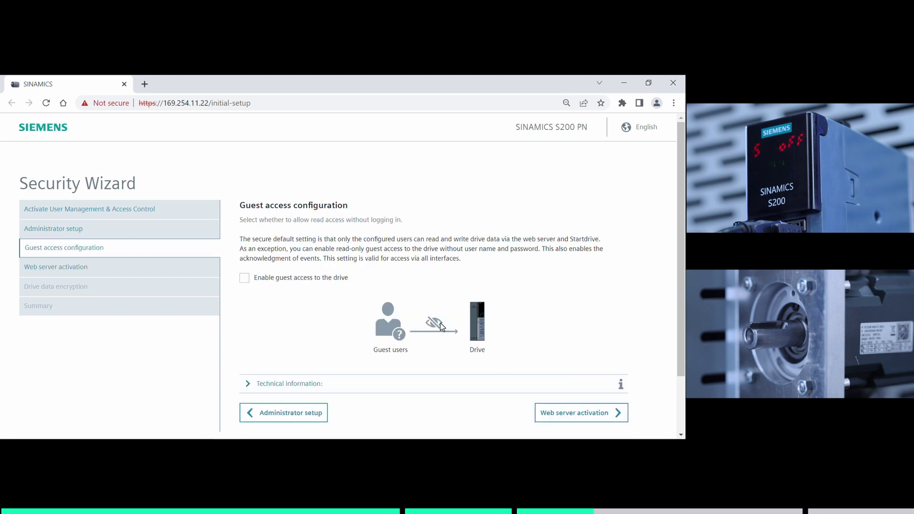
- Enable read-only guest access and keep HTTPS web server access
scroll(441, 324, "down", 1)
left_click(307, 226)
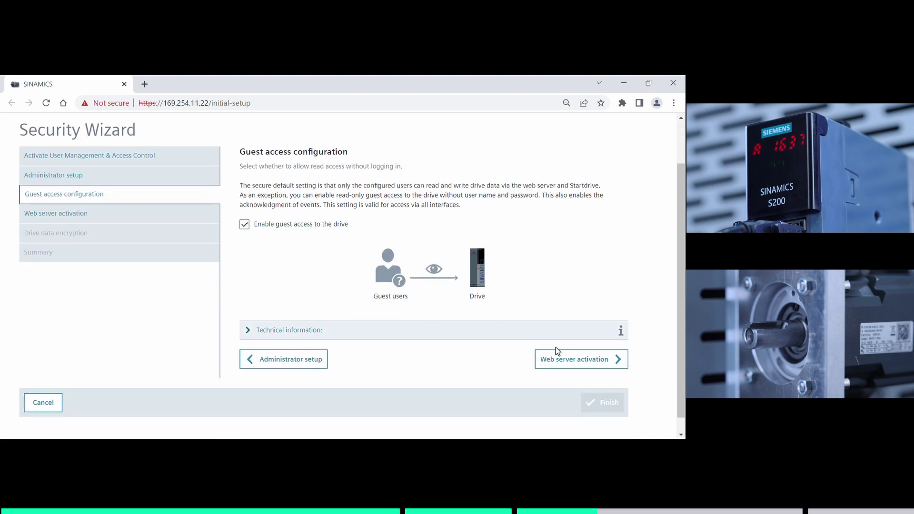
left_click(567, 361)
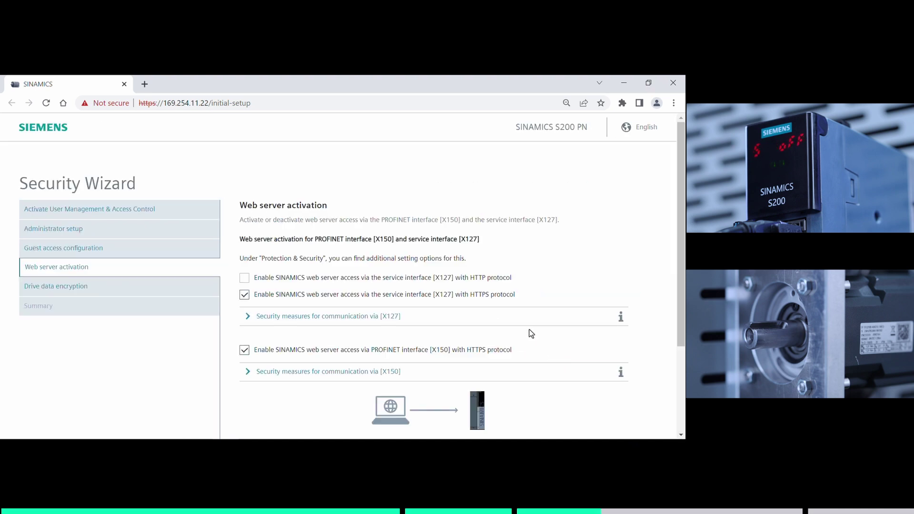
left_click_drag(680, 259, 662, 319)
left_click(604, 387)
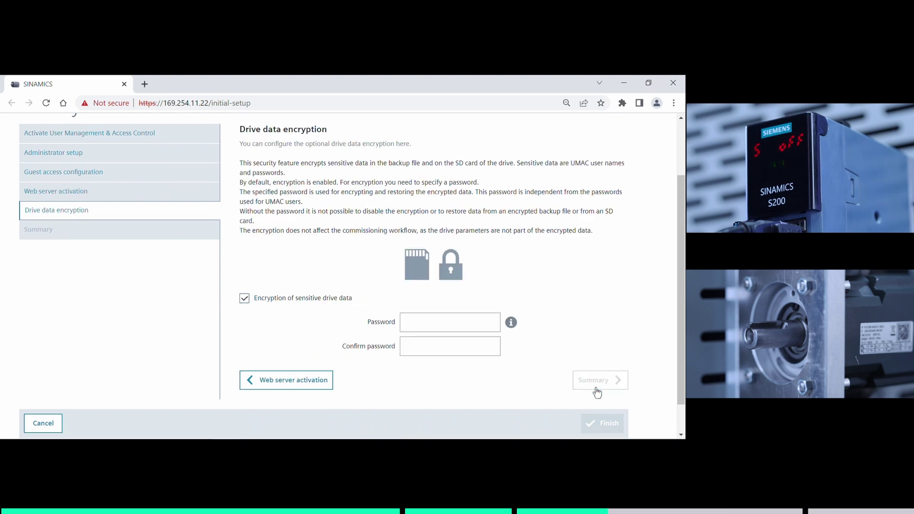
- Set and confirm the drive data encryption password, then review the security summary
left_click(450, 346)
type("•••••••")
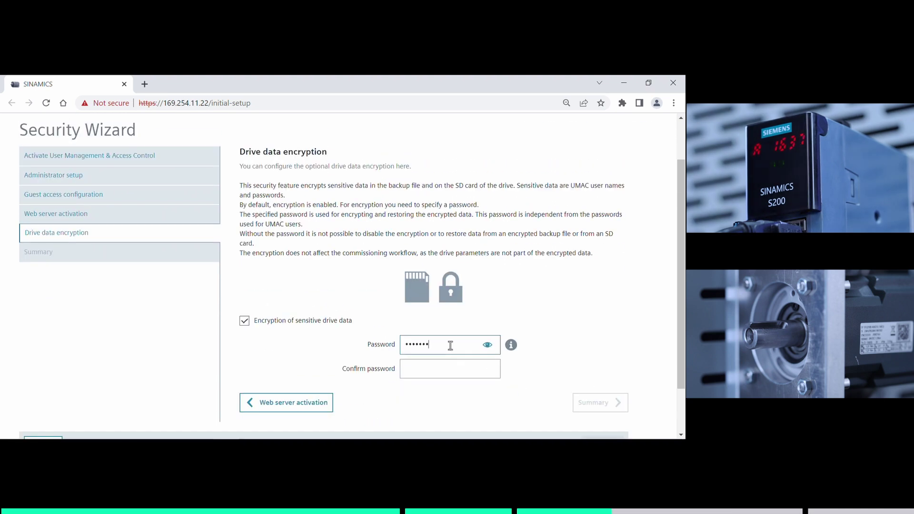
left_click(443, 368)
type("•••••••••")
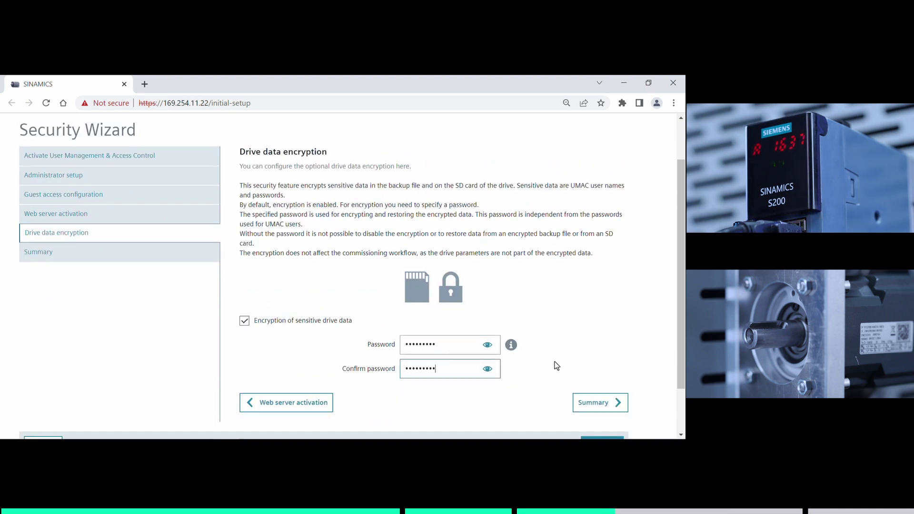
scroll(572, 368, "down", 1)
left_click(590, 354)
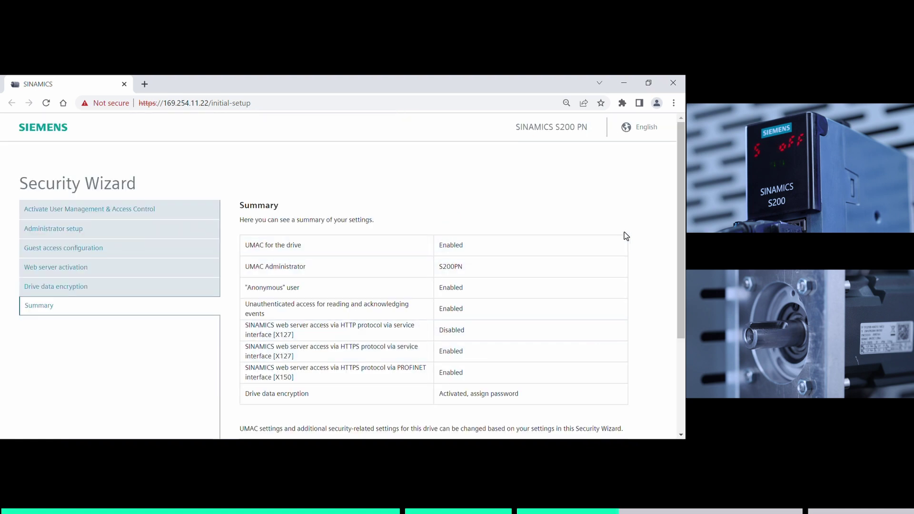
scroll(585, 348, "down", 1)
scroll(586, 348, "down", 2)
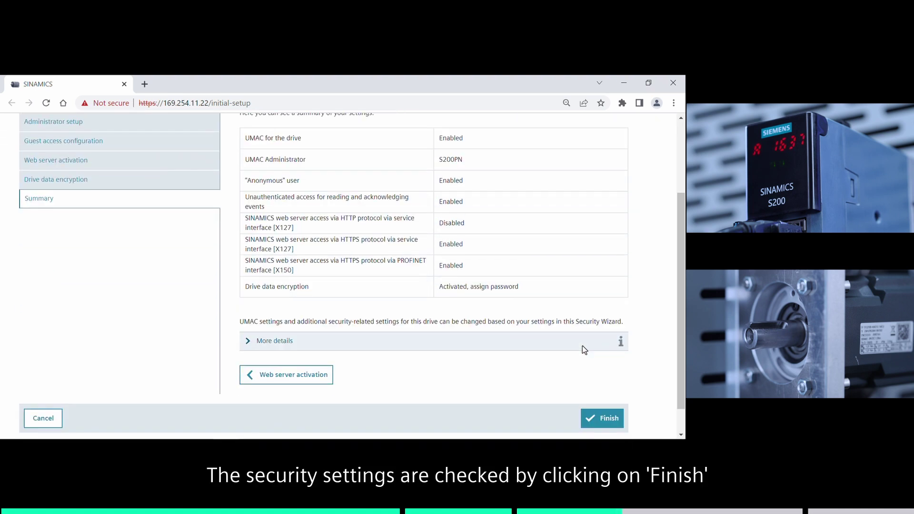
- Apply the security settings, go to the web server home page, and review the warning messages
left_click(602, 418)
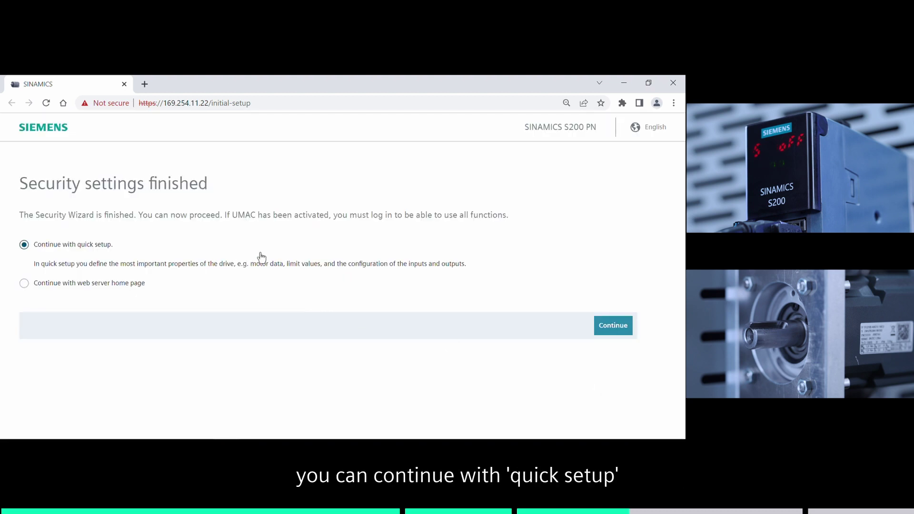
left_click(139, 286)
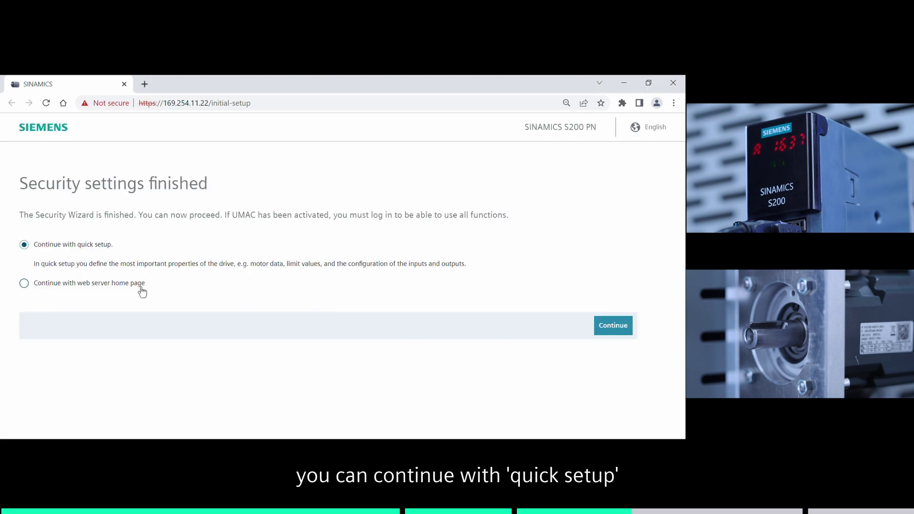
left_click(608, 324)
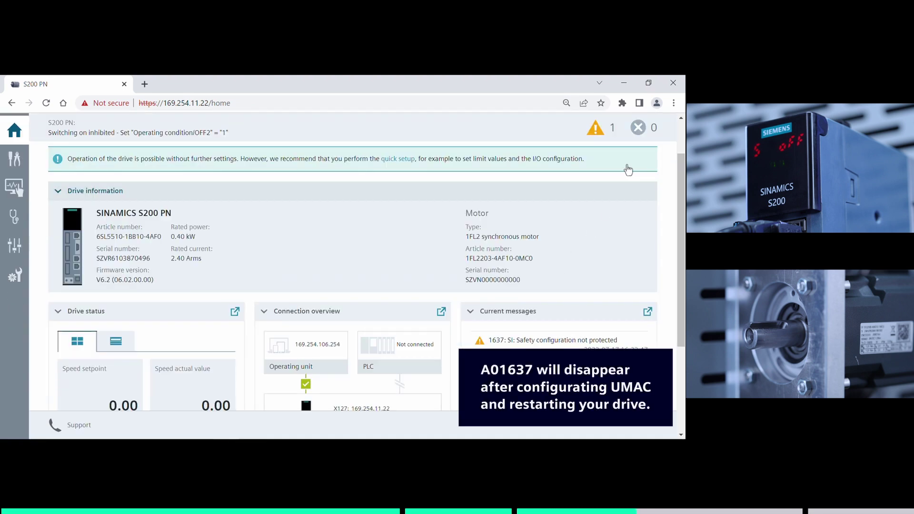
left_click(592, 139)
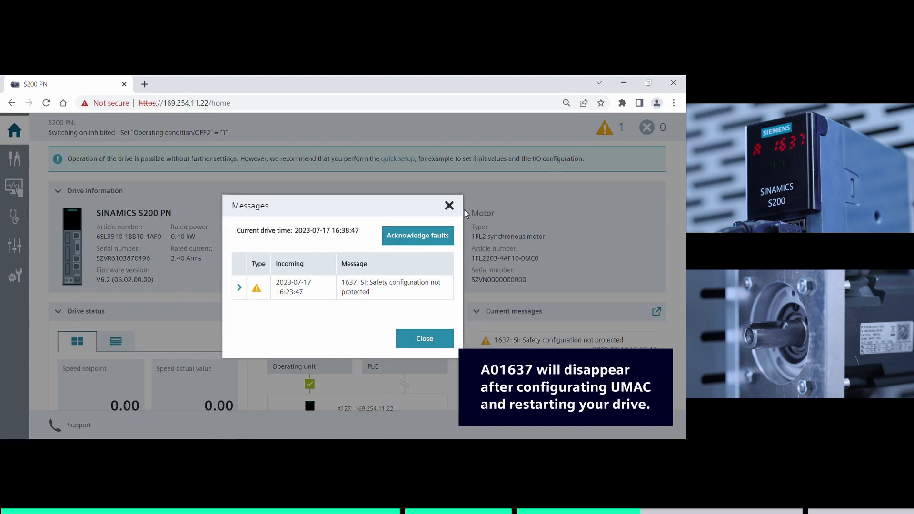
left_click(450, 206)
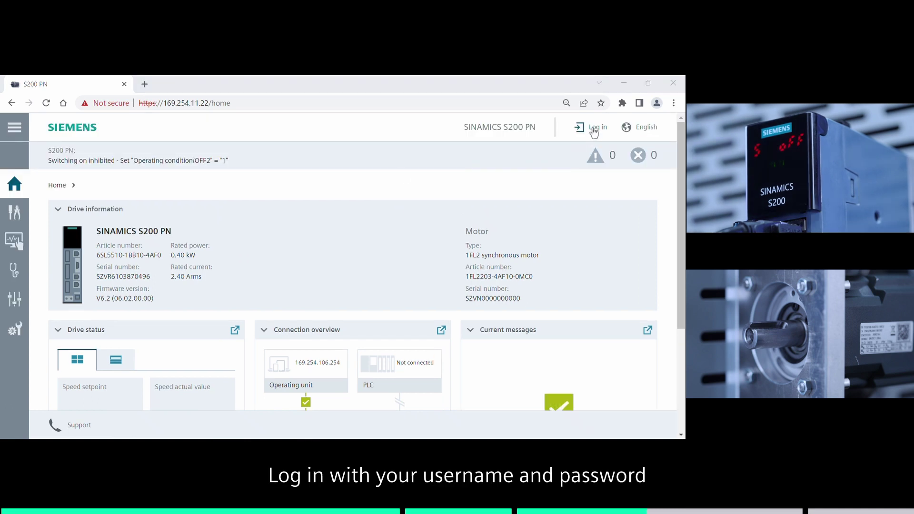
- Log in as administrator S200PN and open Commissioning > Quick setup
left_click(595, 128)
type("S200PN")
left_click(358, 290)
type("*****")
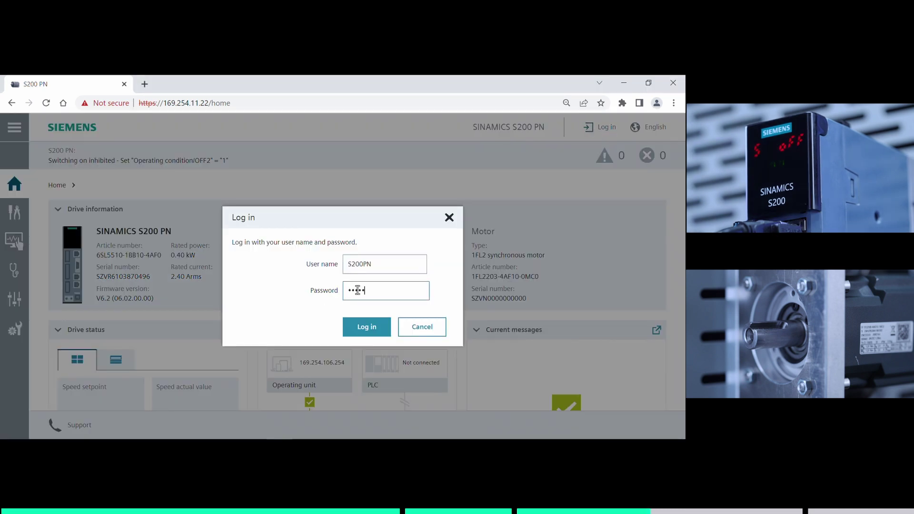
left_click(369, 325)
left_click(14, 212)
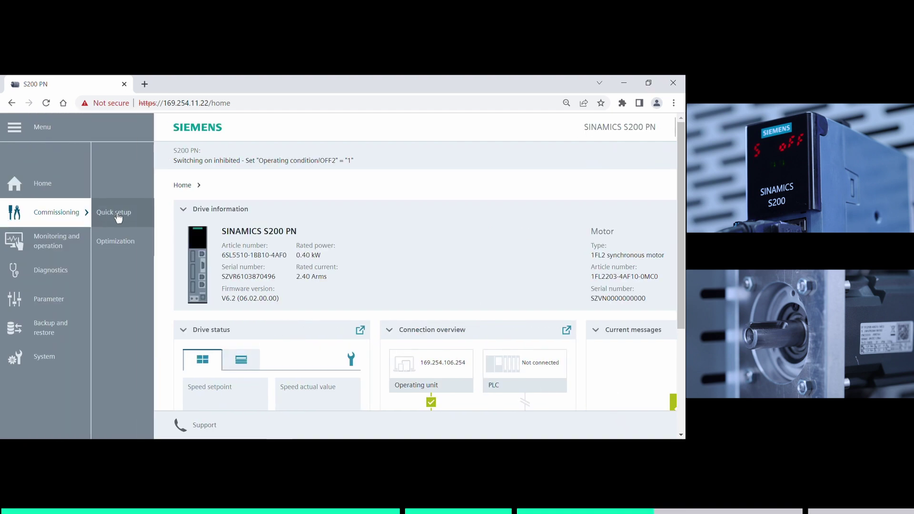
left_click(116, 210)
- Start quick setup and review the drive information and motor data pages
left_click(287, 322)
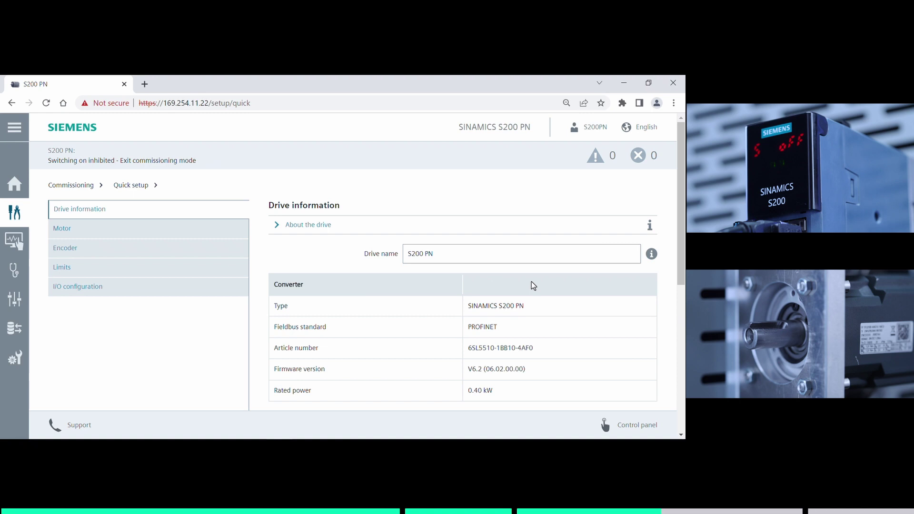
scroll(660, 288, "down", 3)
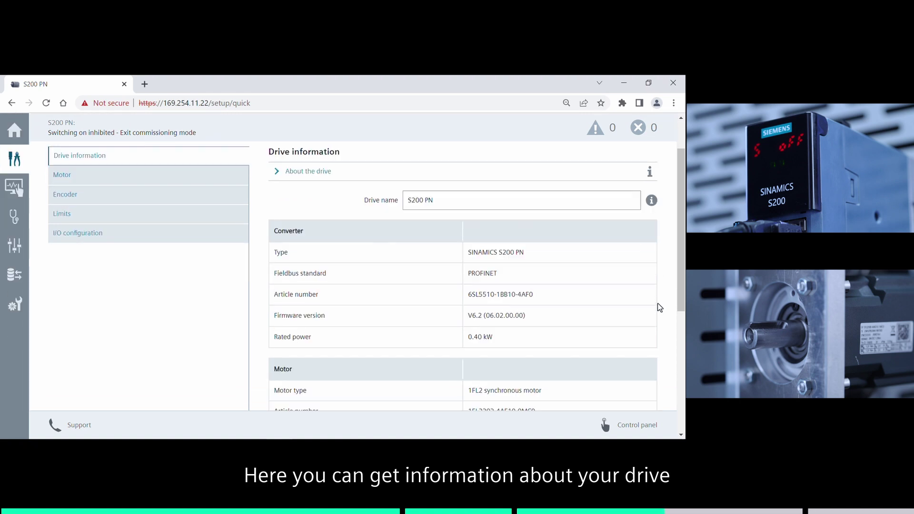
scroll(651, 321, "down", 3)
scroll(647, 328, "down", 1)
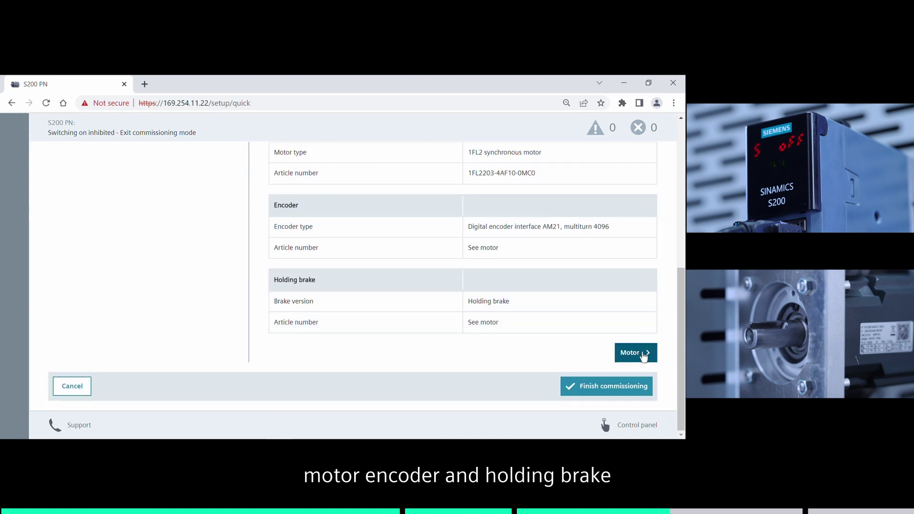
left_click(643, 356)
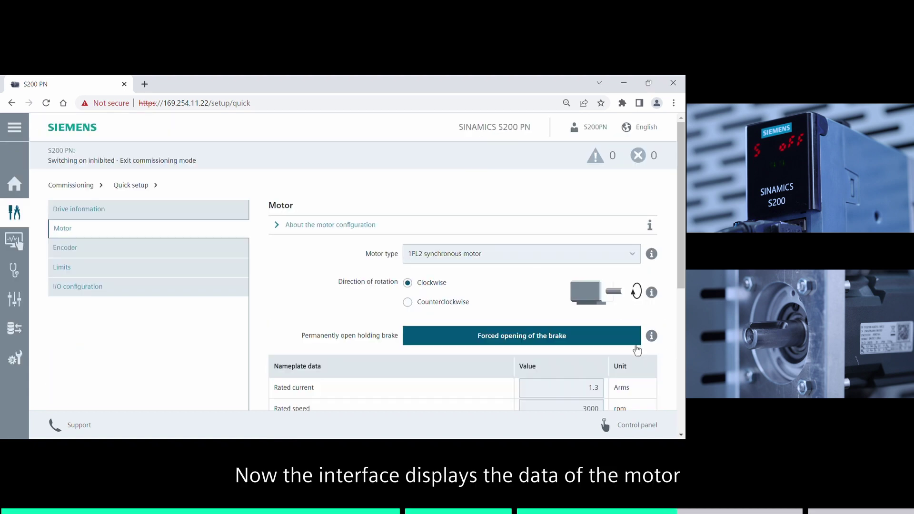
scroll(627, 315, "down", 1)
scroll(626, 315, "down", 1)
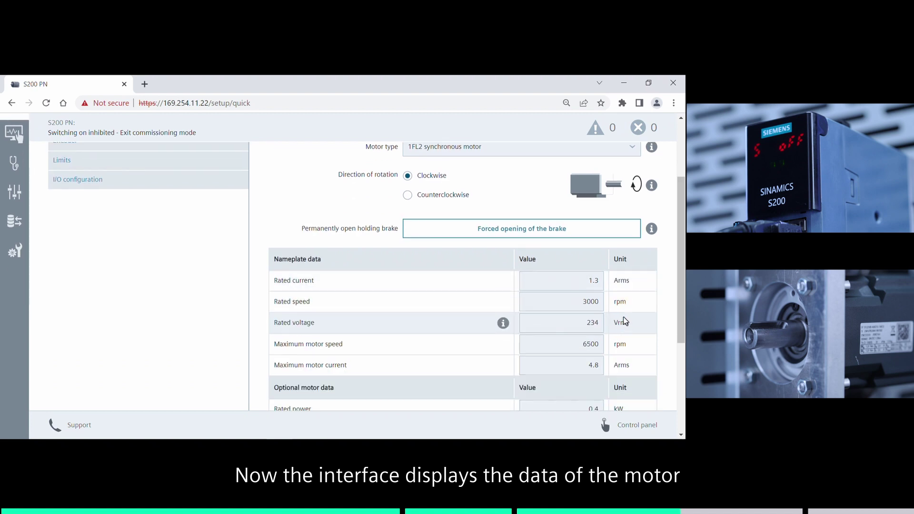
scroll(624, 316, "down", 2)
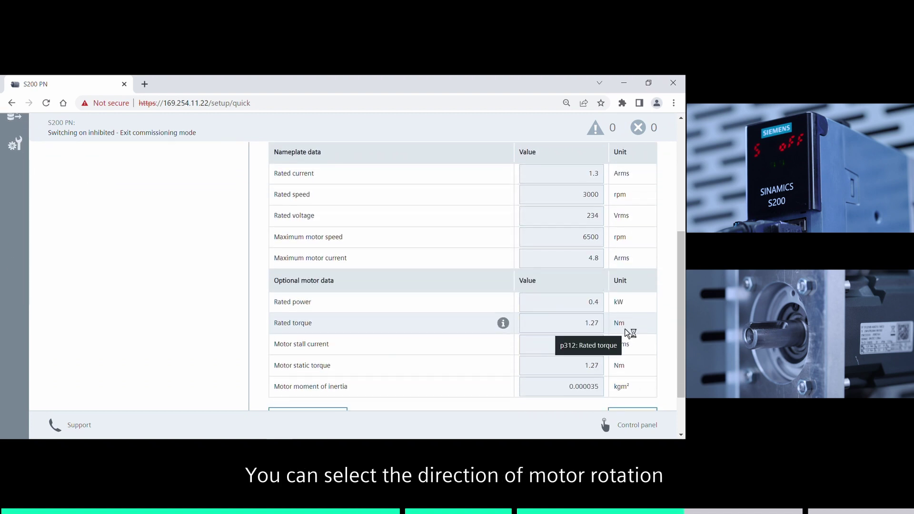
scroll(625, 327, "down", 1)
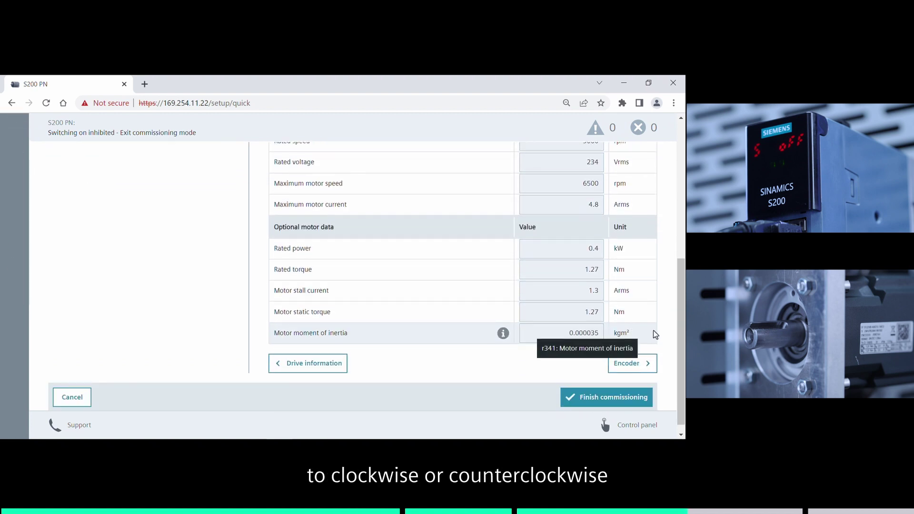
scroll(655, 331, "down", 1)
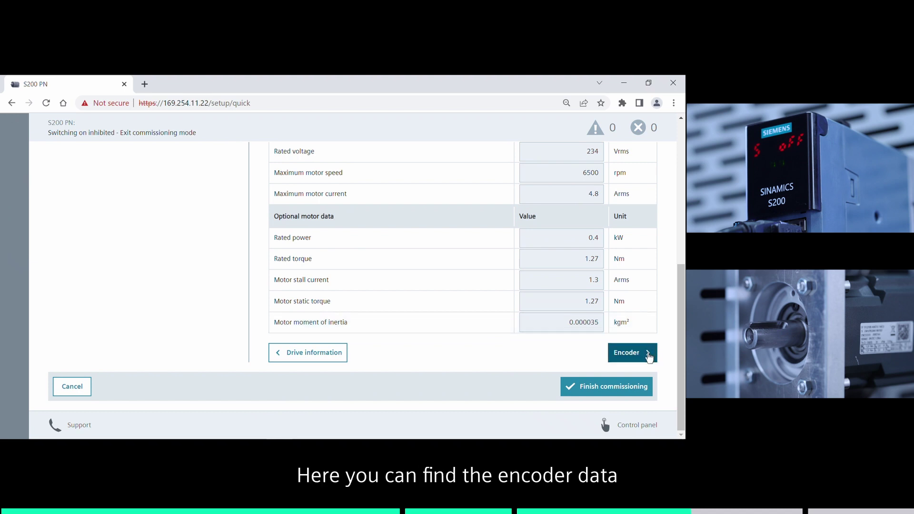
- Pass through the encoder, limits and I/O configuration pages, then finish and confirm commissioning
left_click(648, 353)
scroll(665, 314, "down", 3)
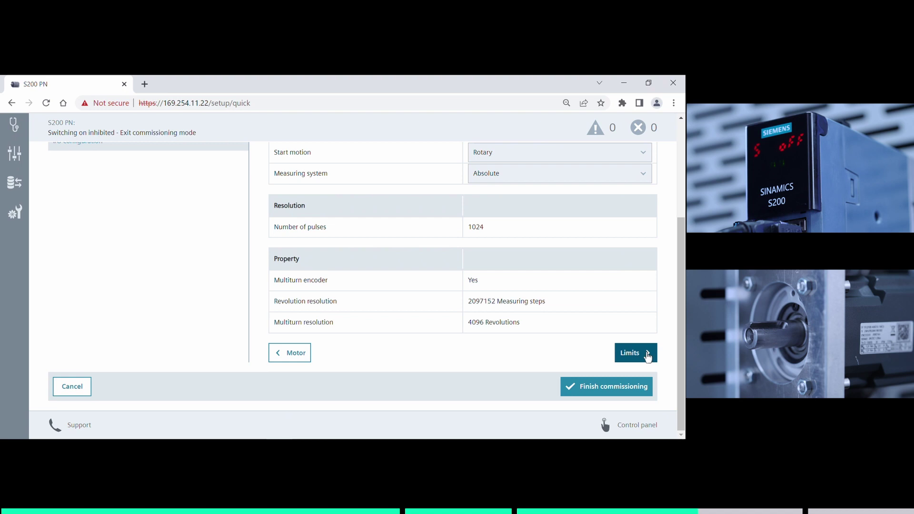
left_click(648, 357)
scroll(666, 310, "down", 5)
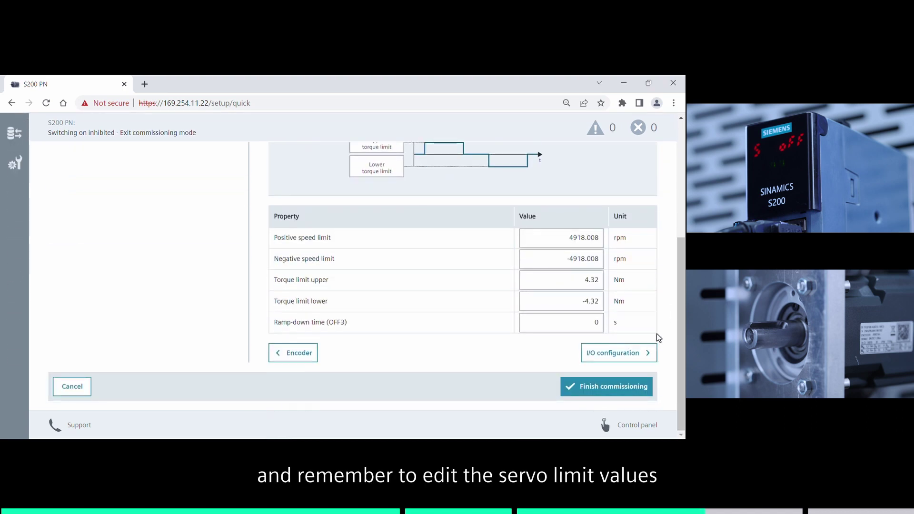
left_click(640, 355)
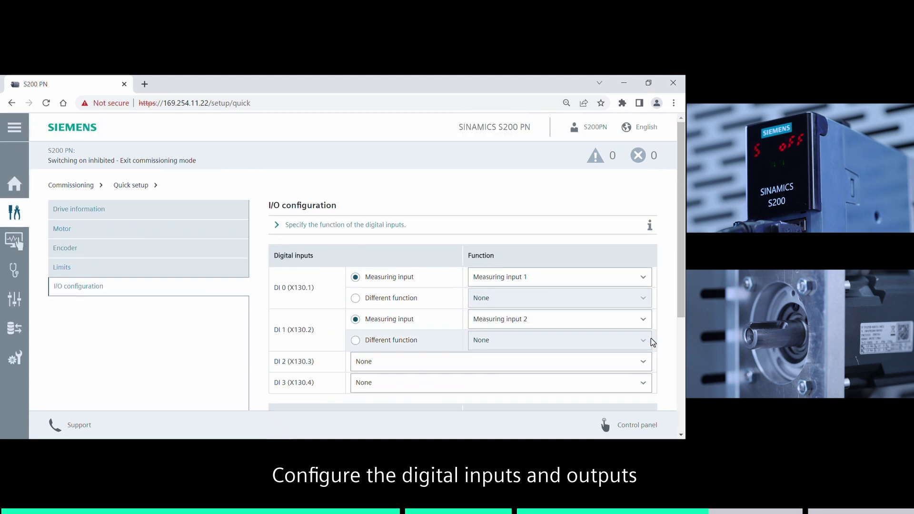
scroll(664, 332, "down", 2)
scroll(664, 333, "down", 2)
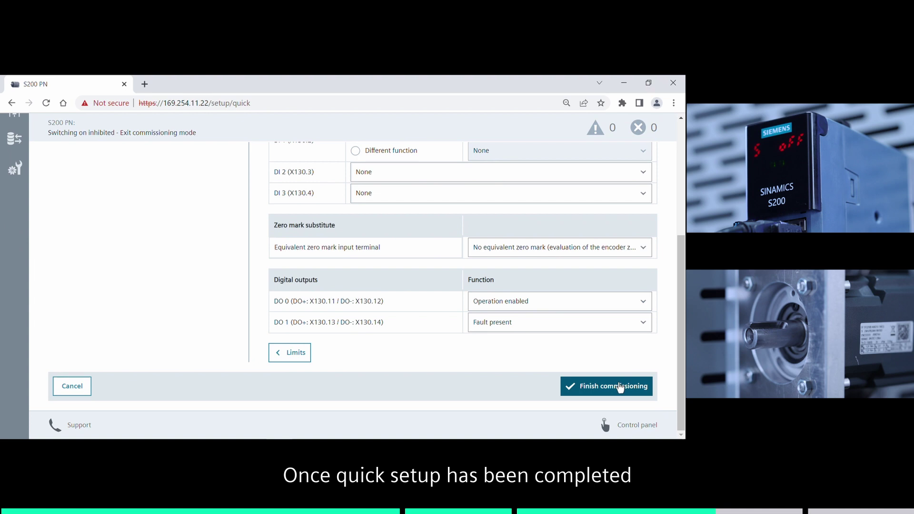
left_click(623, 386)
left_click(350, 297)
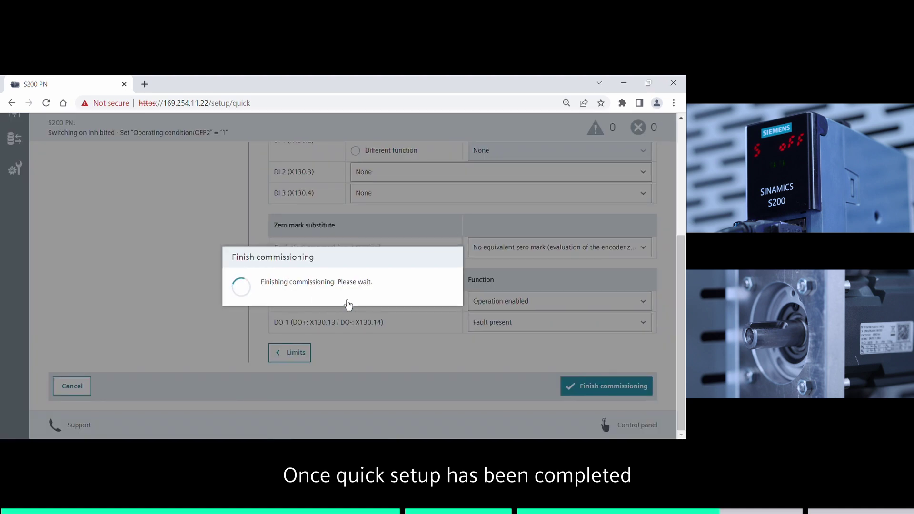
- Dismiss the commissioning-completed message and open the One Button Tuning optimization page
left_click(425, 309)
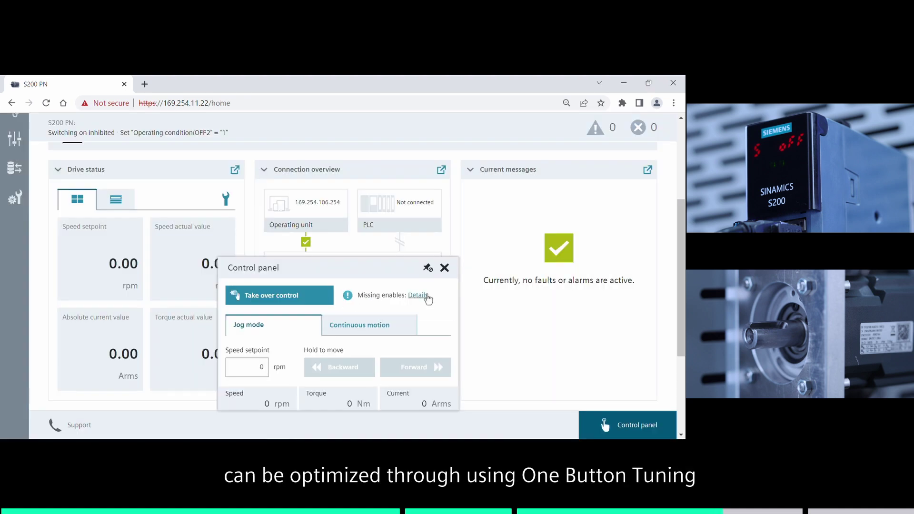
scroll(112, 286, "up", 4)
left_click(14, 212)
left_click(114, 241)
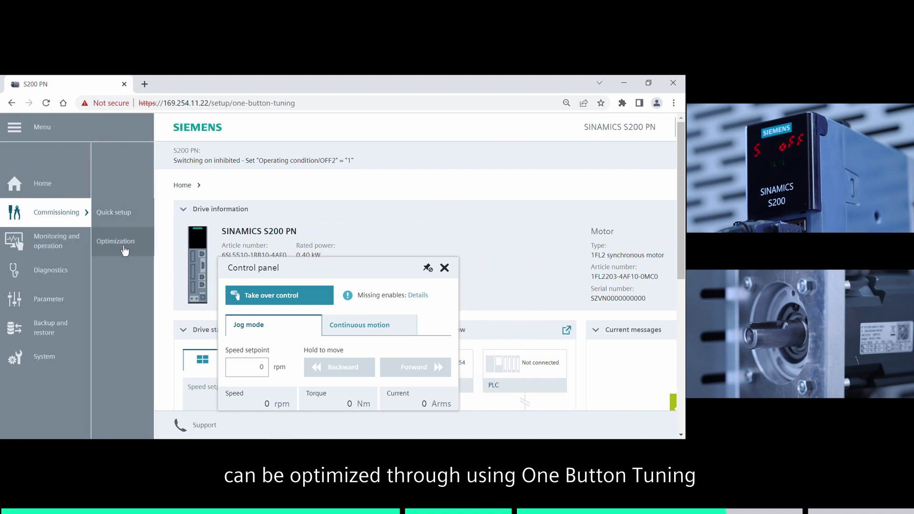
left_click(444, 267)
scroll(324, 290, "down", 1)
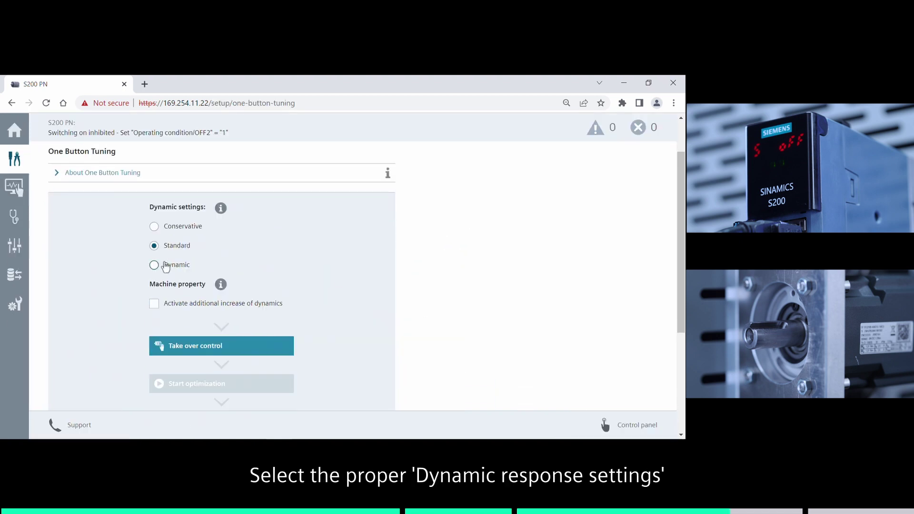
scroll(286, 278, "down", 1)
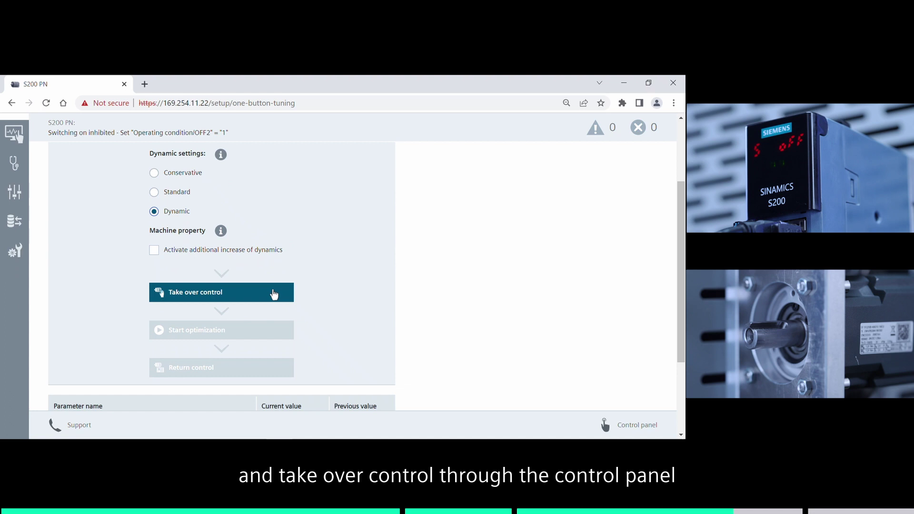
- Take over drive control and start Dynamic optimization with a rotation limit of 7
left_click(266, 294)
left_click(356, 339)
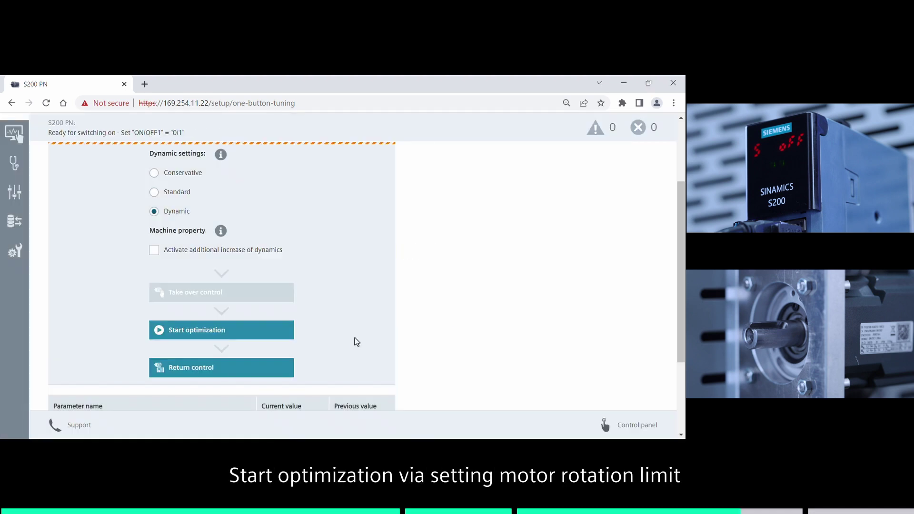
scroll(356, 342, "down", 2)
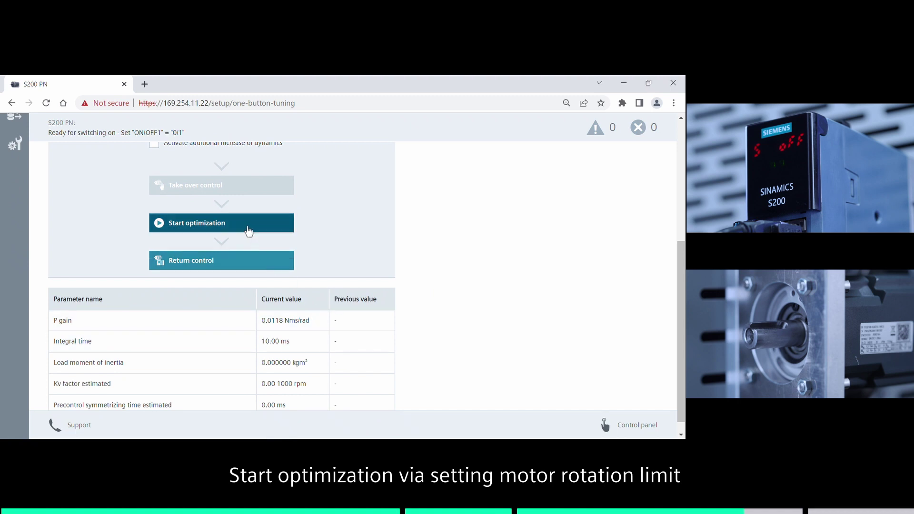
left_click(248, 231)
type("720")
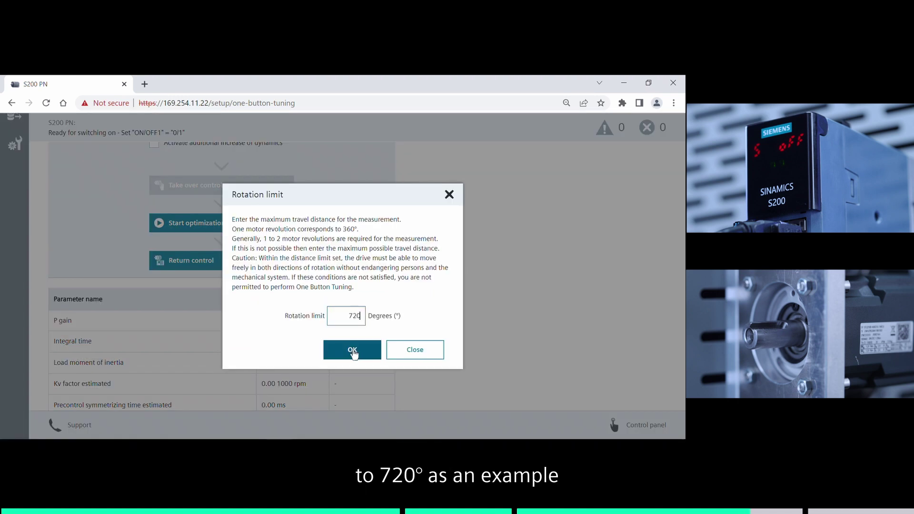
left_click(352, 351)
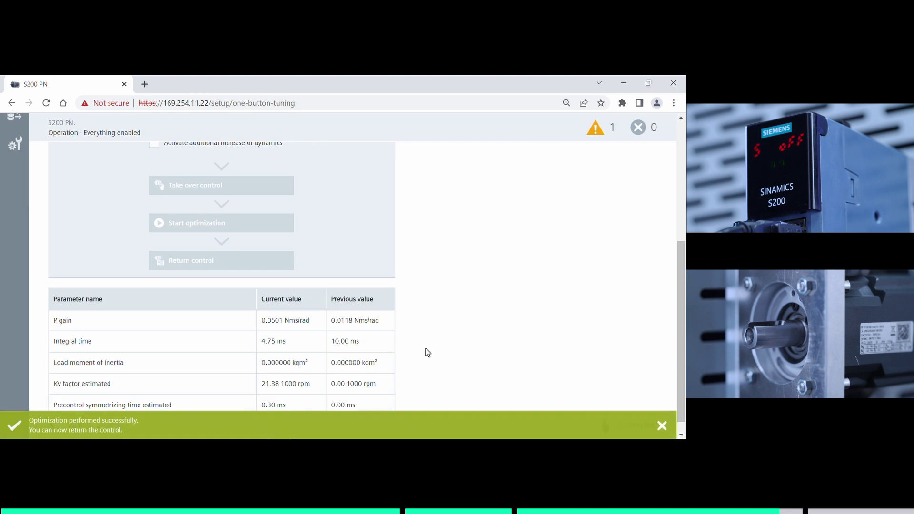
- Dismiss the tuning success message (P gain 0.0501 Nms/rad) and return drive control
scroll(452, 338, "down", 1)
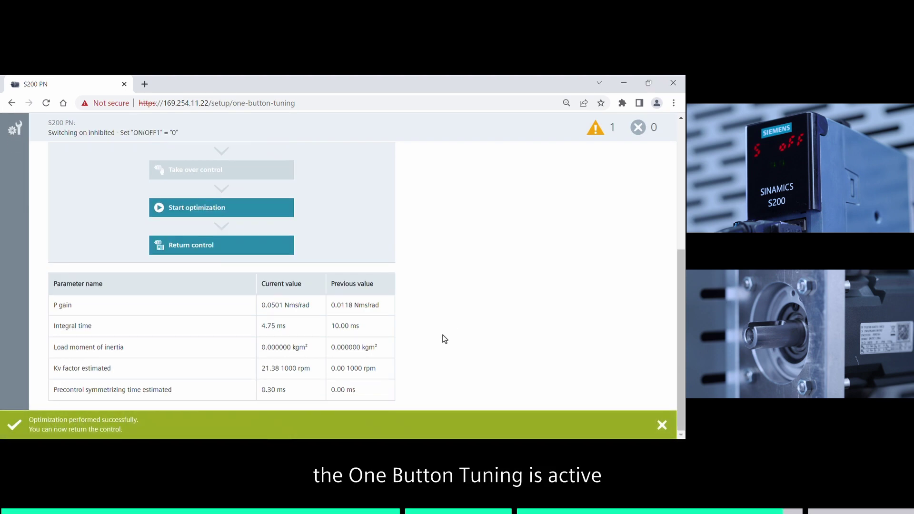
left_click(663, 426)
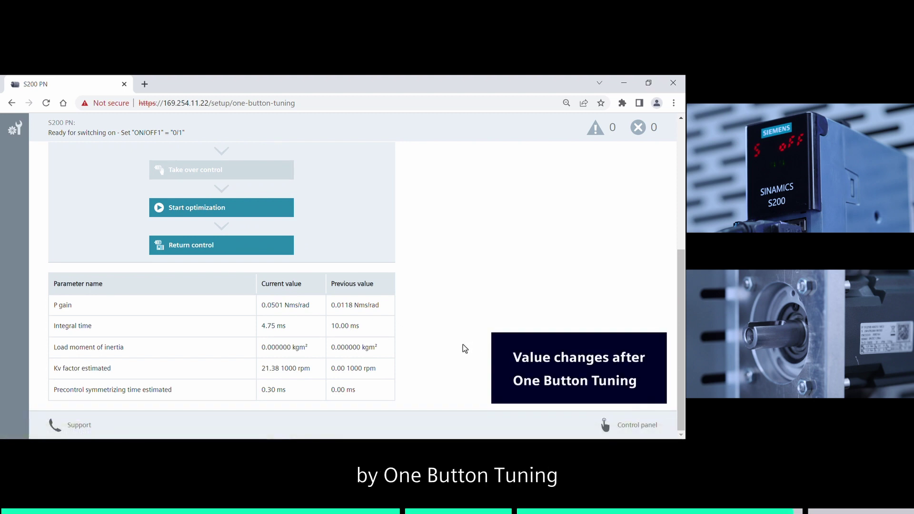
left_click(238, 252)
left_click(361, 336)
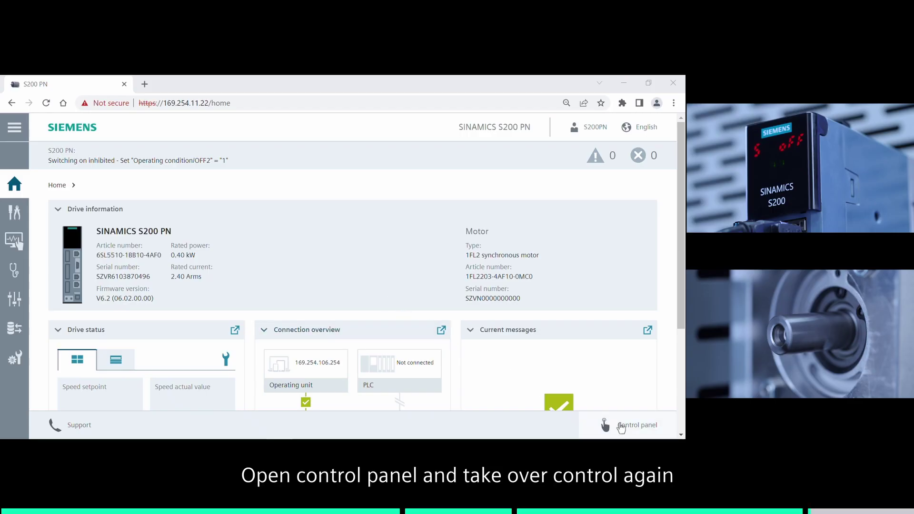
- Take over control in the control panel and set continuous motion at 100 rpm
left_click(637, 428)
left_click(285, 297)
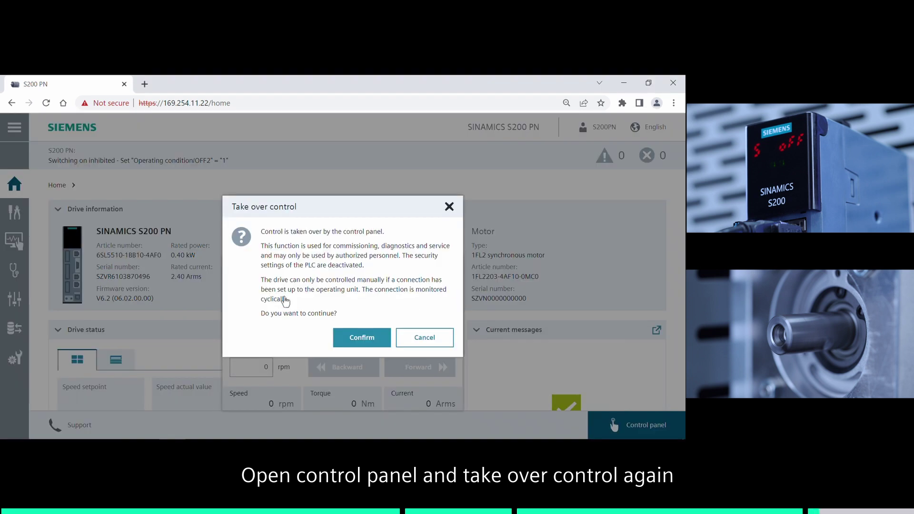
left_click(361, 338)
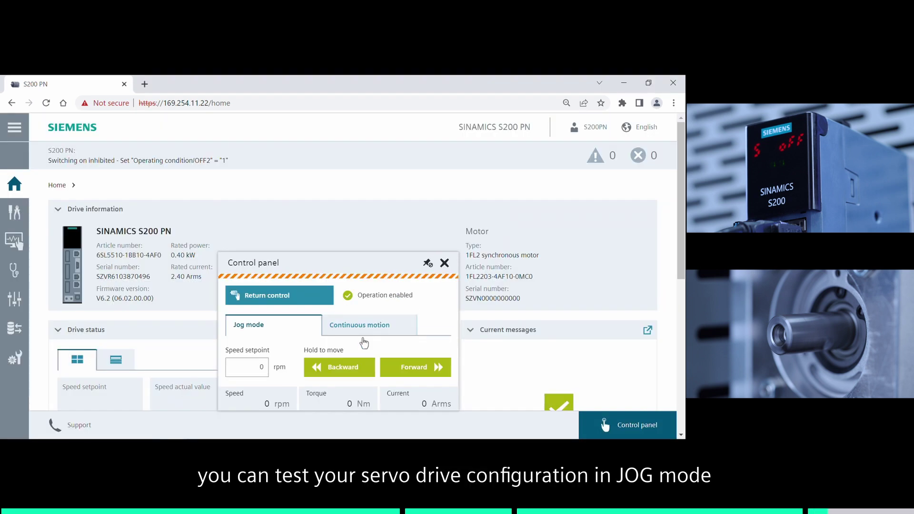
left_click(362, 329)
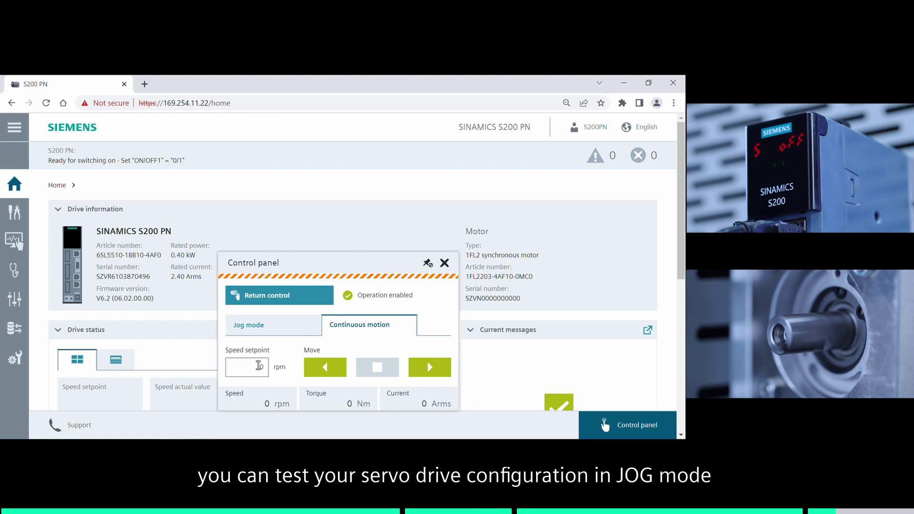
left_click(257, 370)
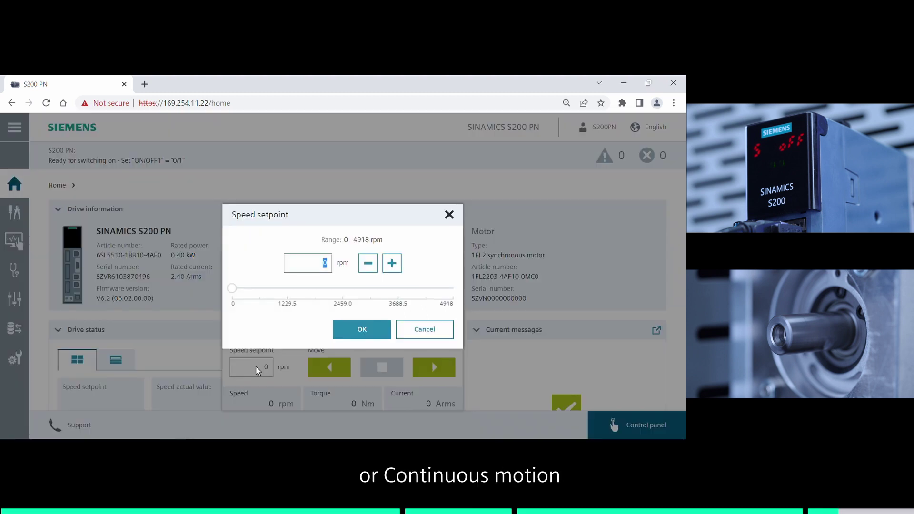
left_click(361, 330)
- Run the motor forward, stop, run in reverse, stop, then hand control back
left_click(430, 367)
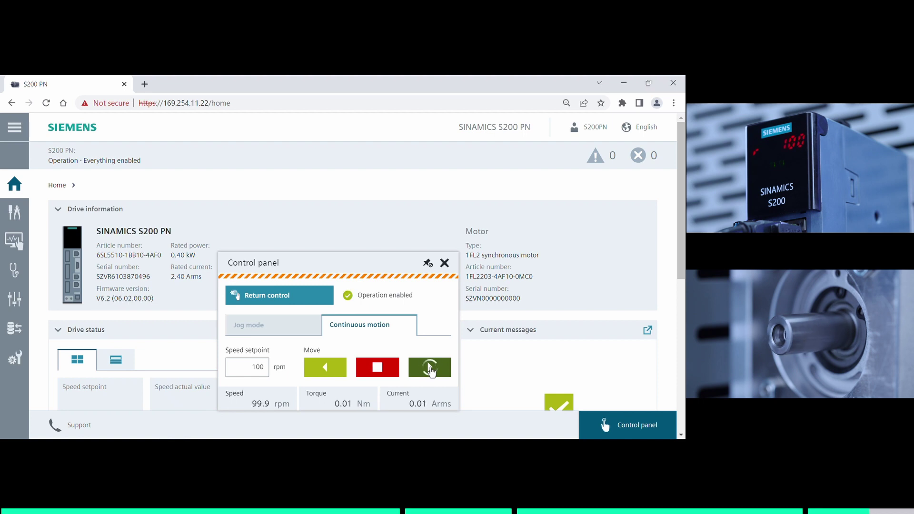
left_click(382, 372)
left_click(322, 371)
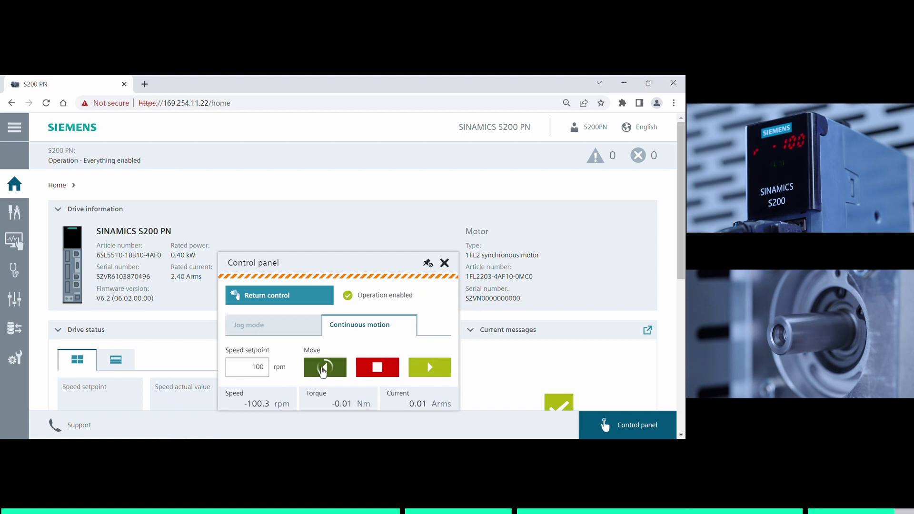
left_click(378, 370)
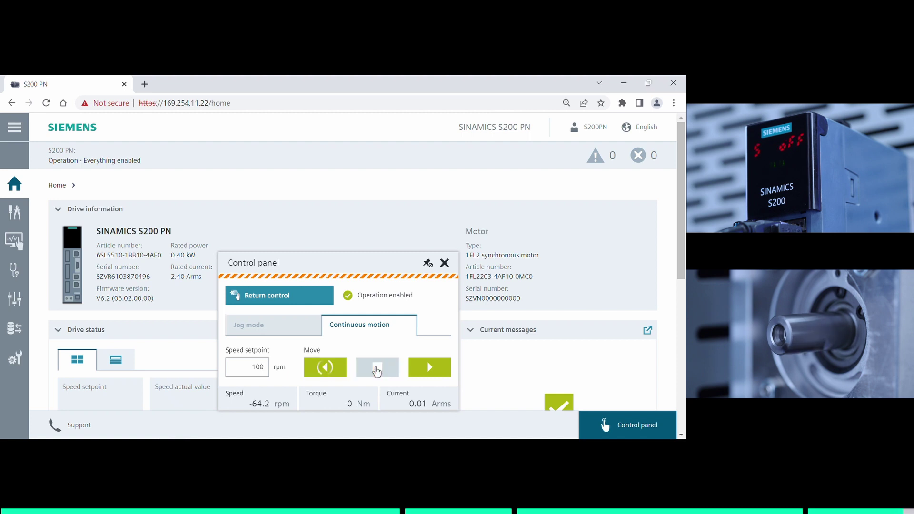
left_click(271, 297)
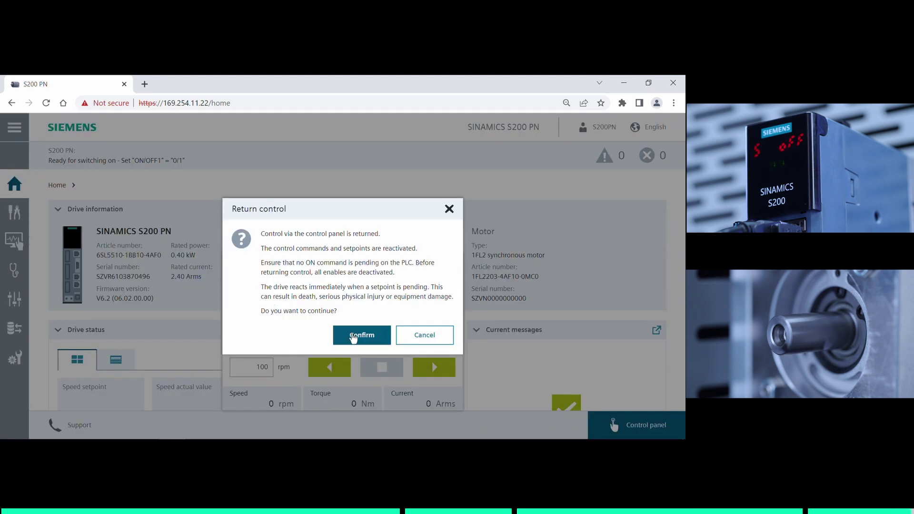